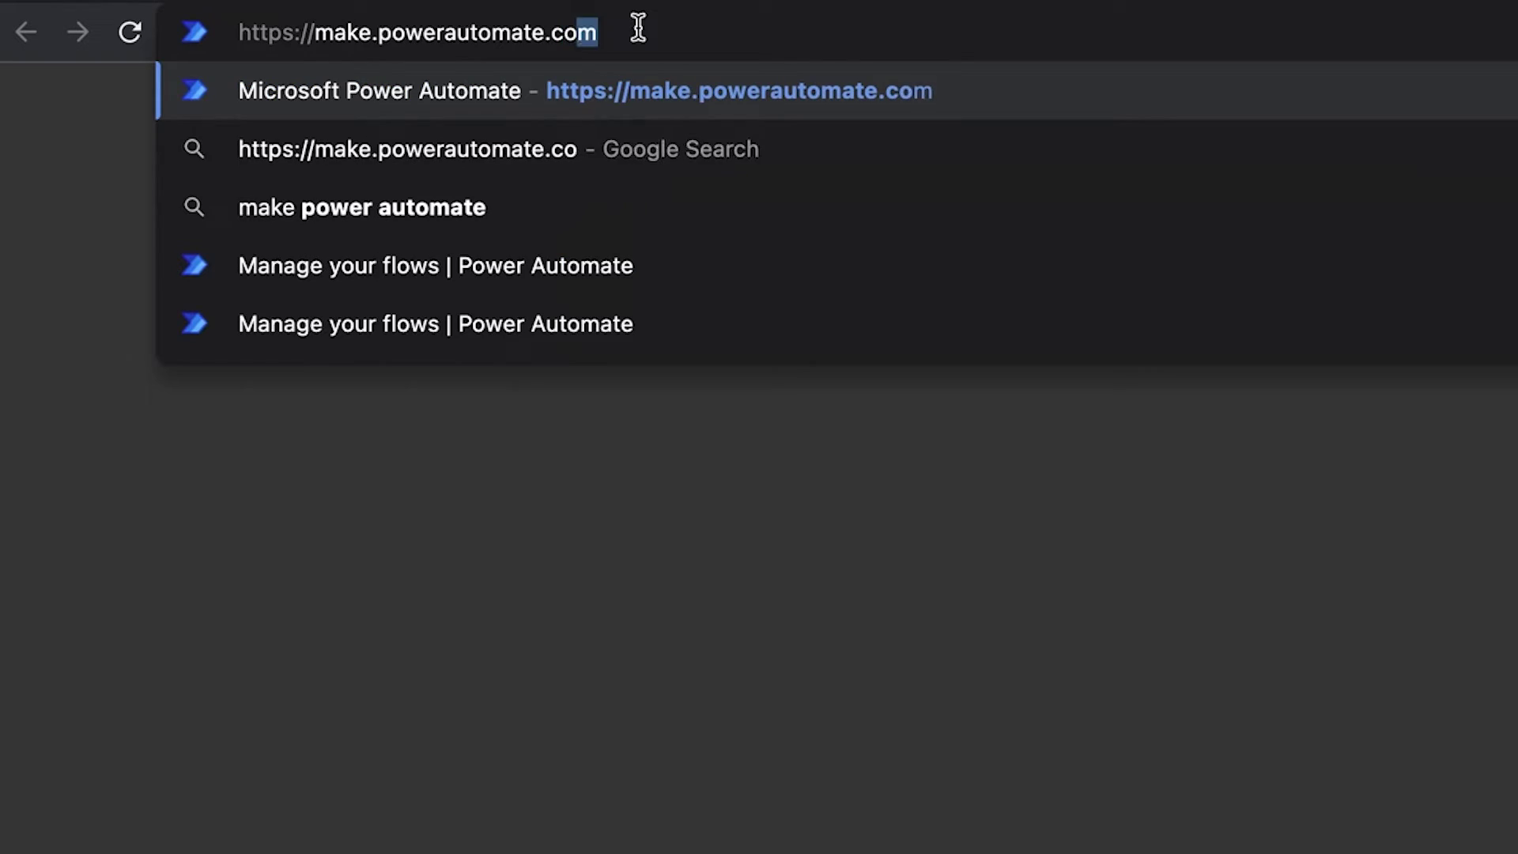
Load make.powerautomate.com and go to the flow Templates gallery
key("Return")
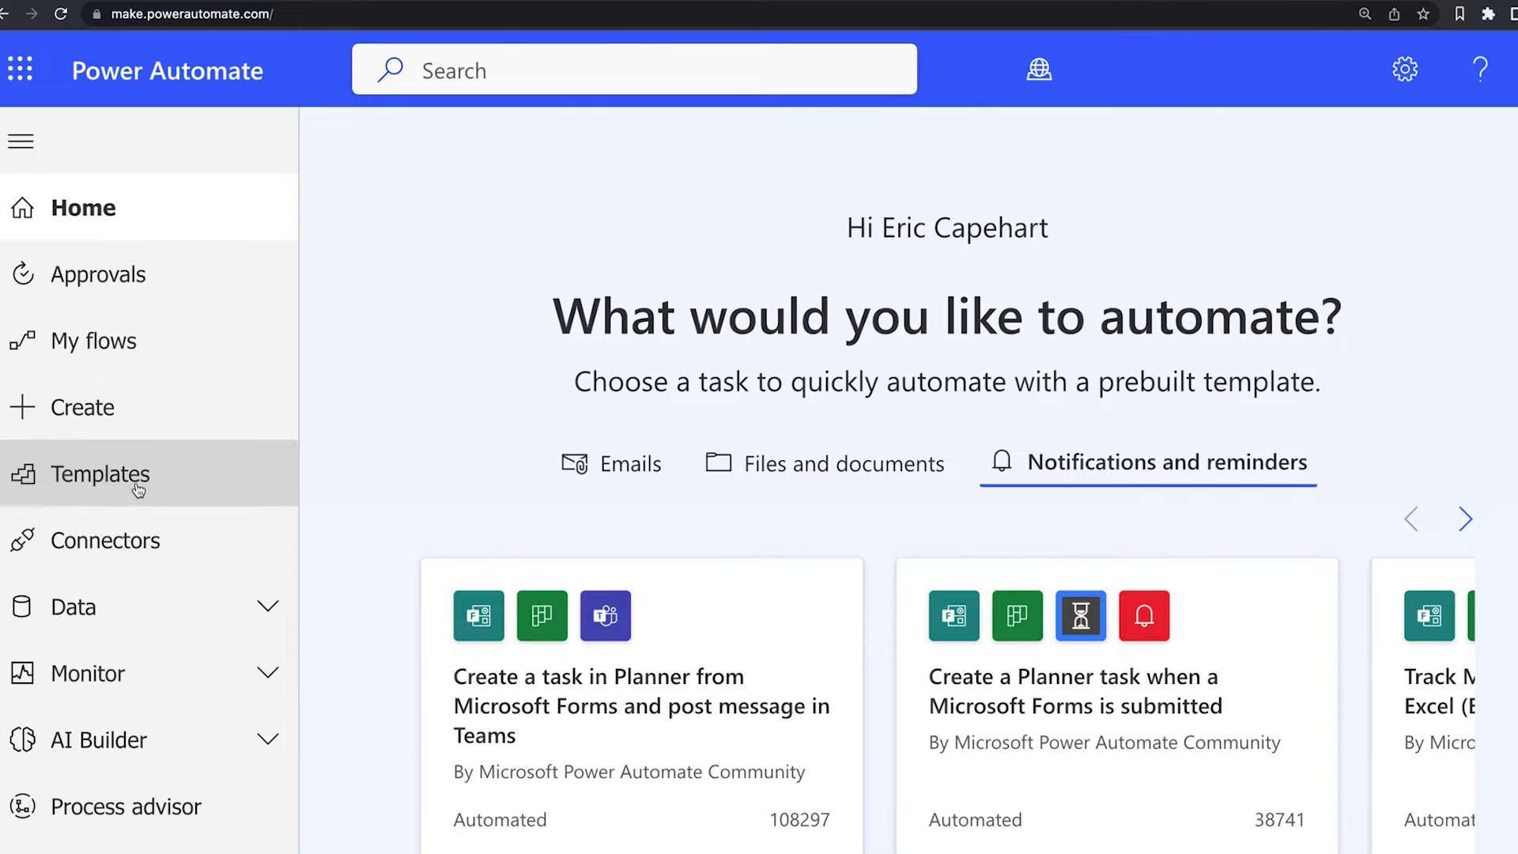
left_click(138, 489)
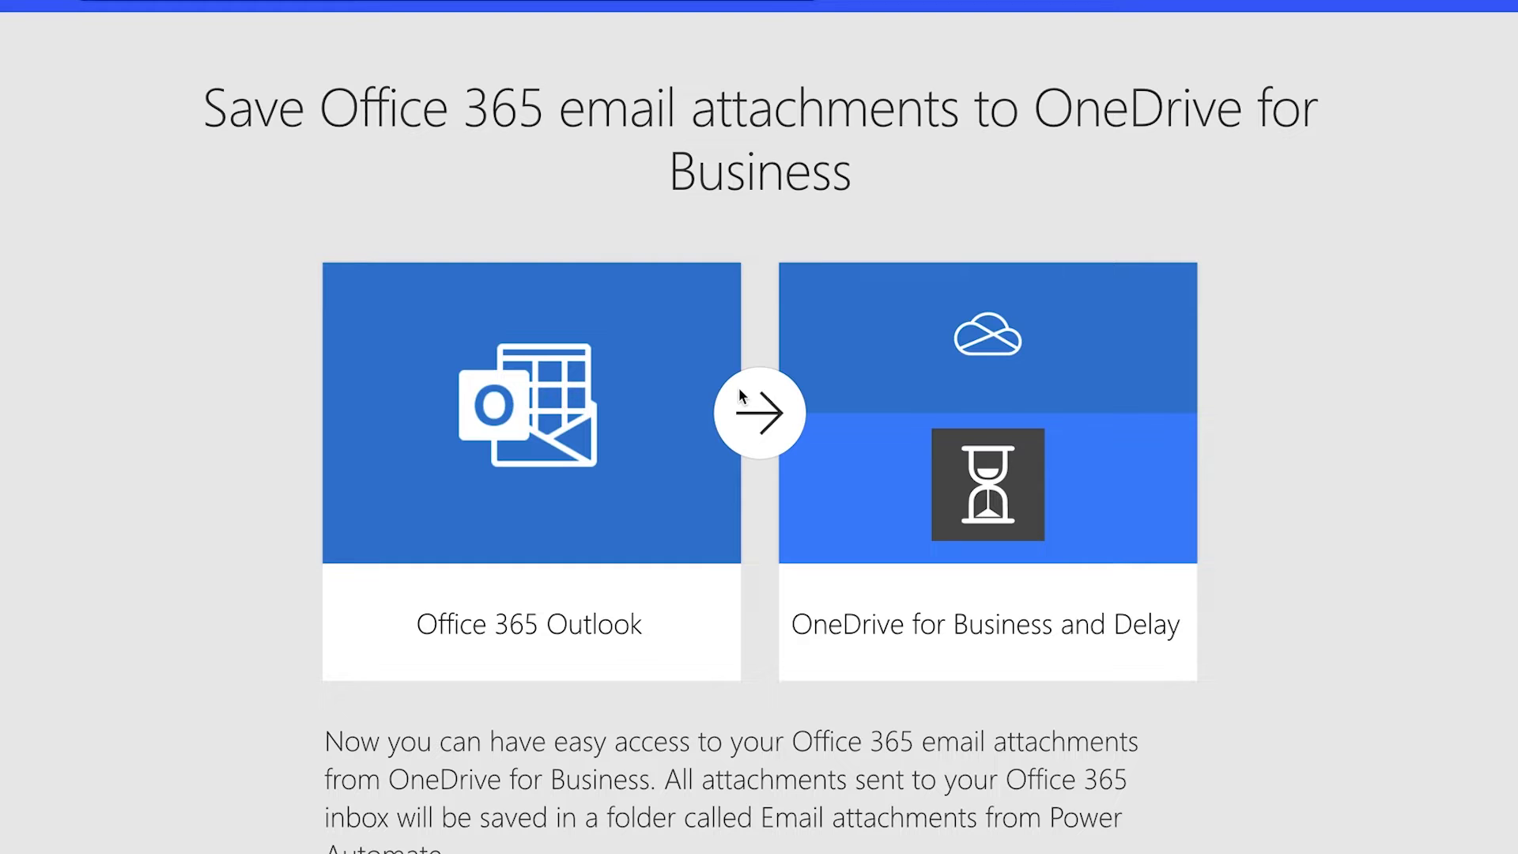
Create the flow from the 'Save Office 365 email attachments to OneDrive for Business' template and open it for editing
scroll(750, 401, "down", 9)
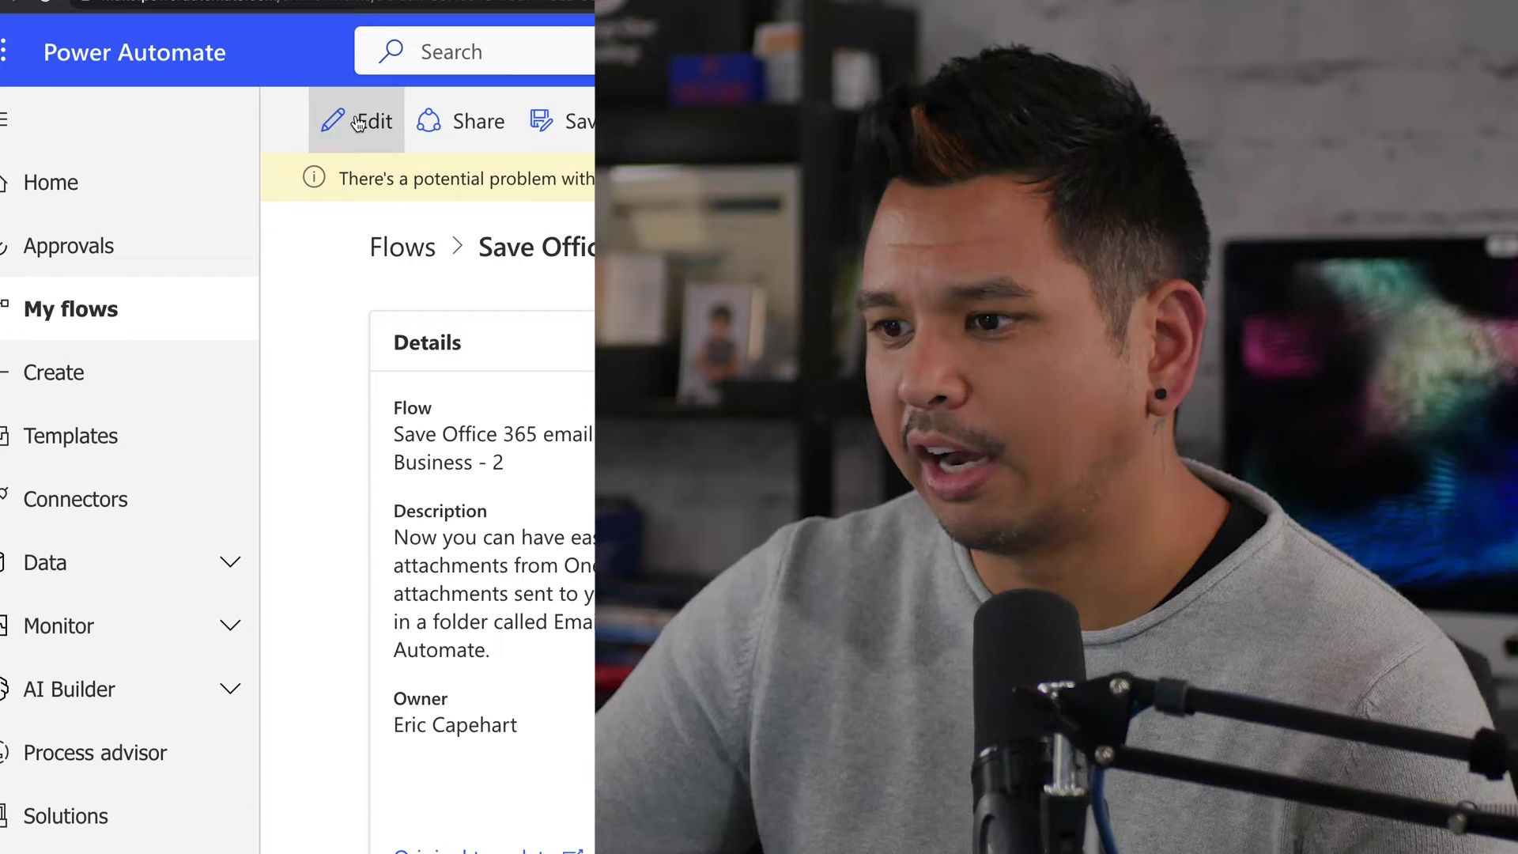
left_click(358, 122)
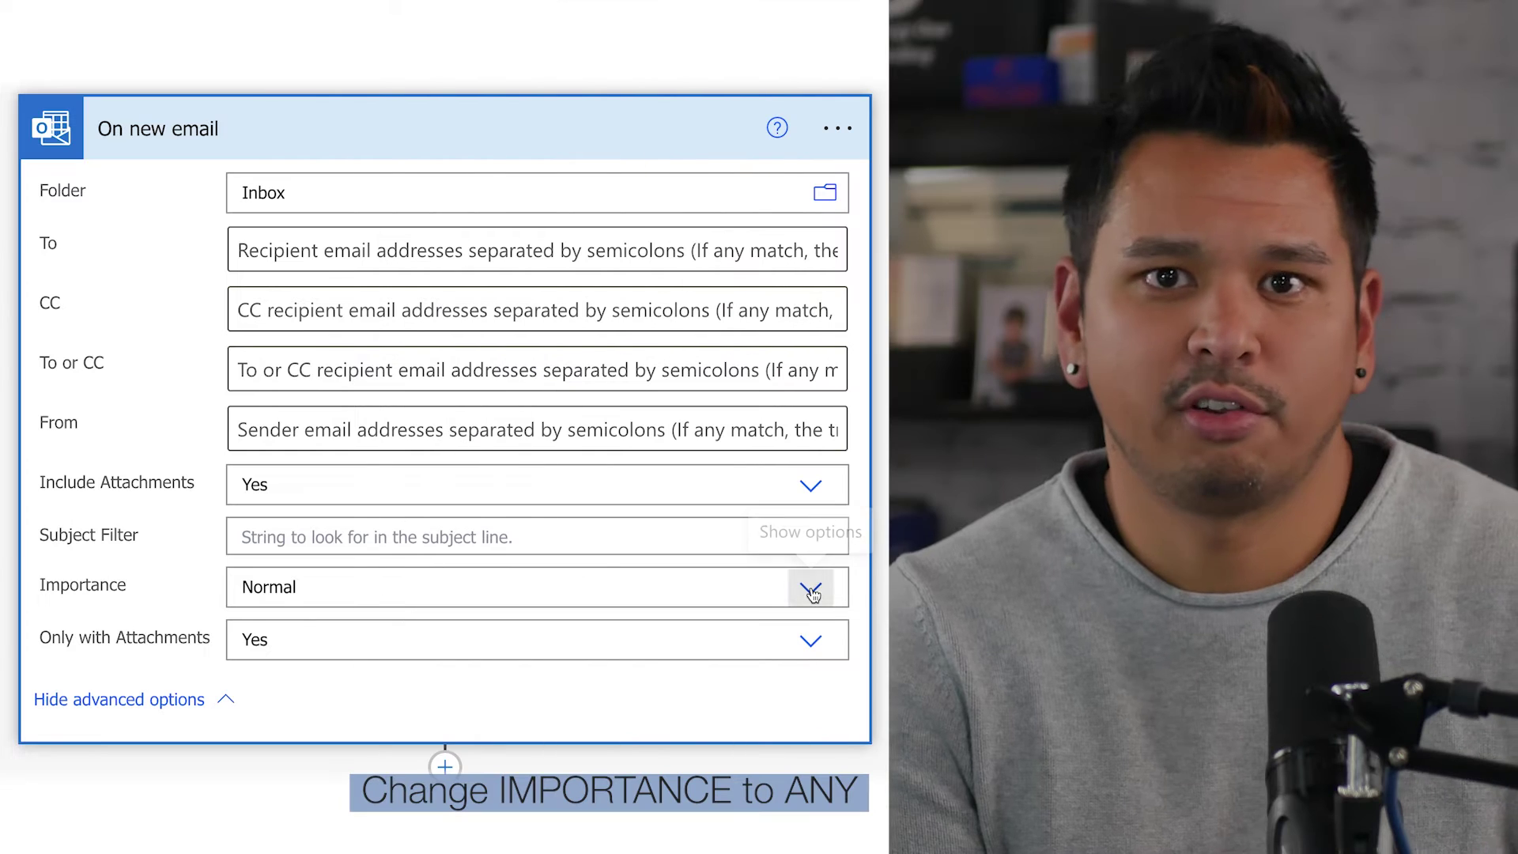
Change the On new email trigger's Importance filter from Normal to Any
left_click(1201, 567)
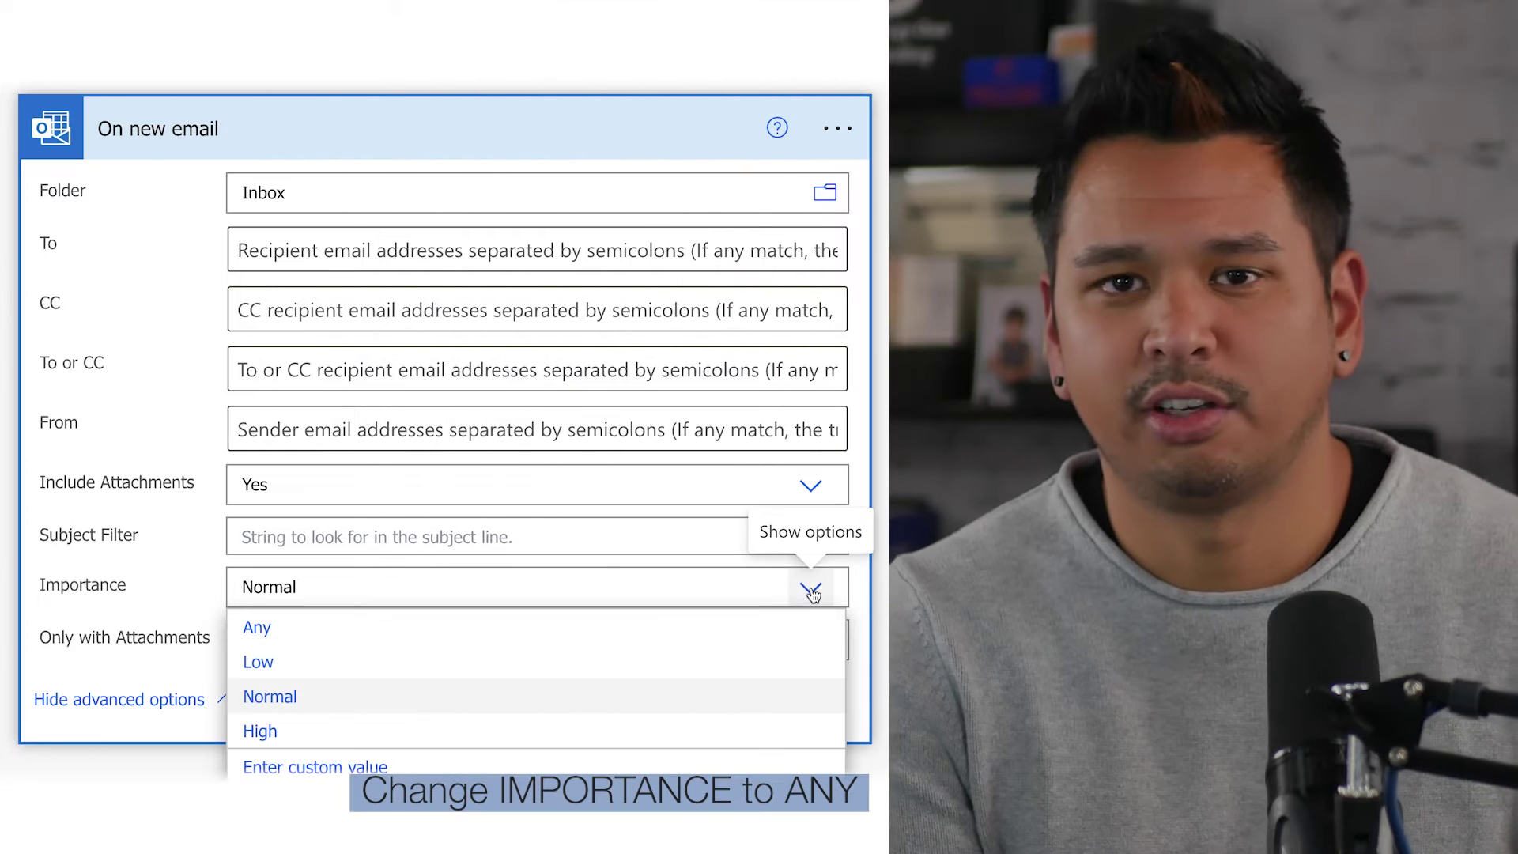
left_click(634, 629)
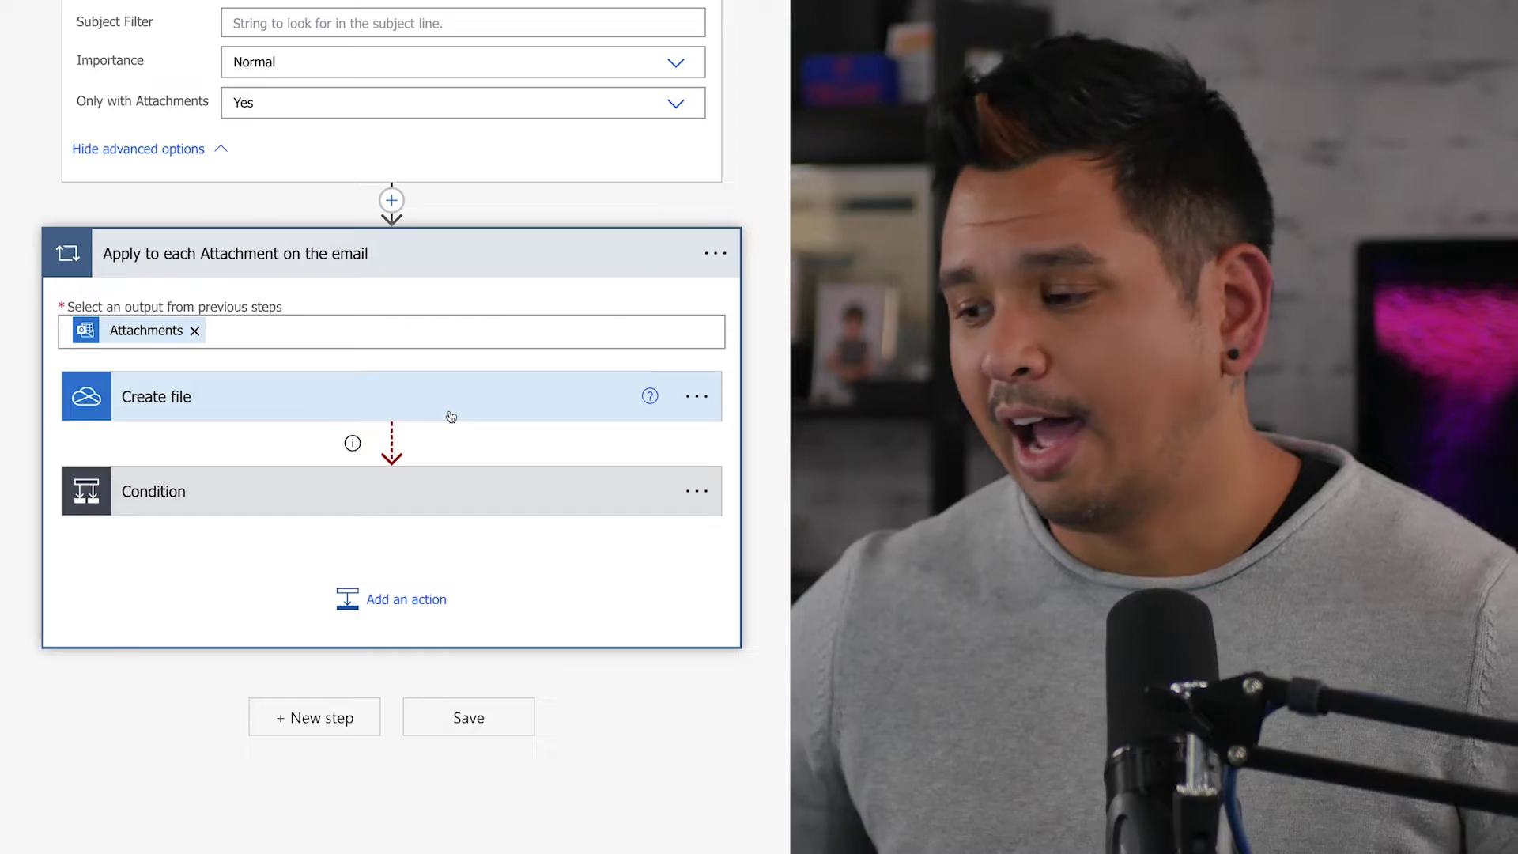
Set the Create file step's folder path to the _Power Automate Demo folder
left_click(449, 416)
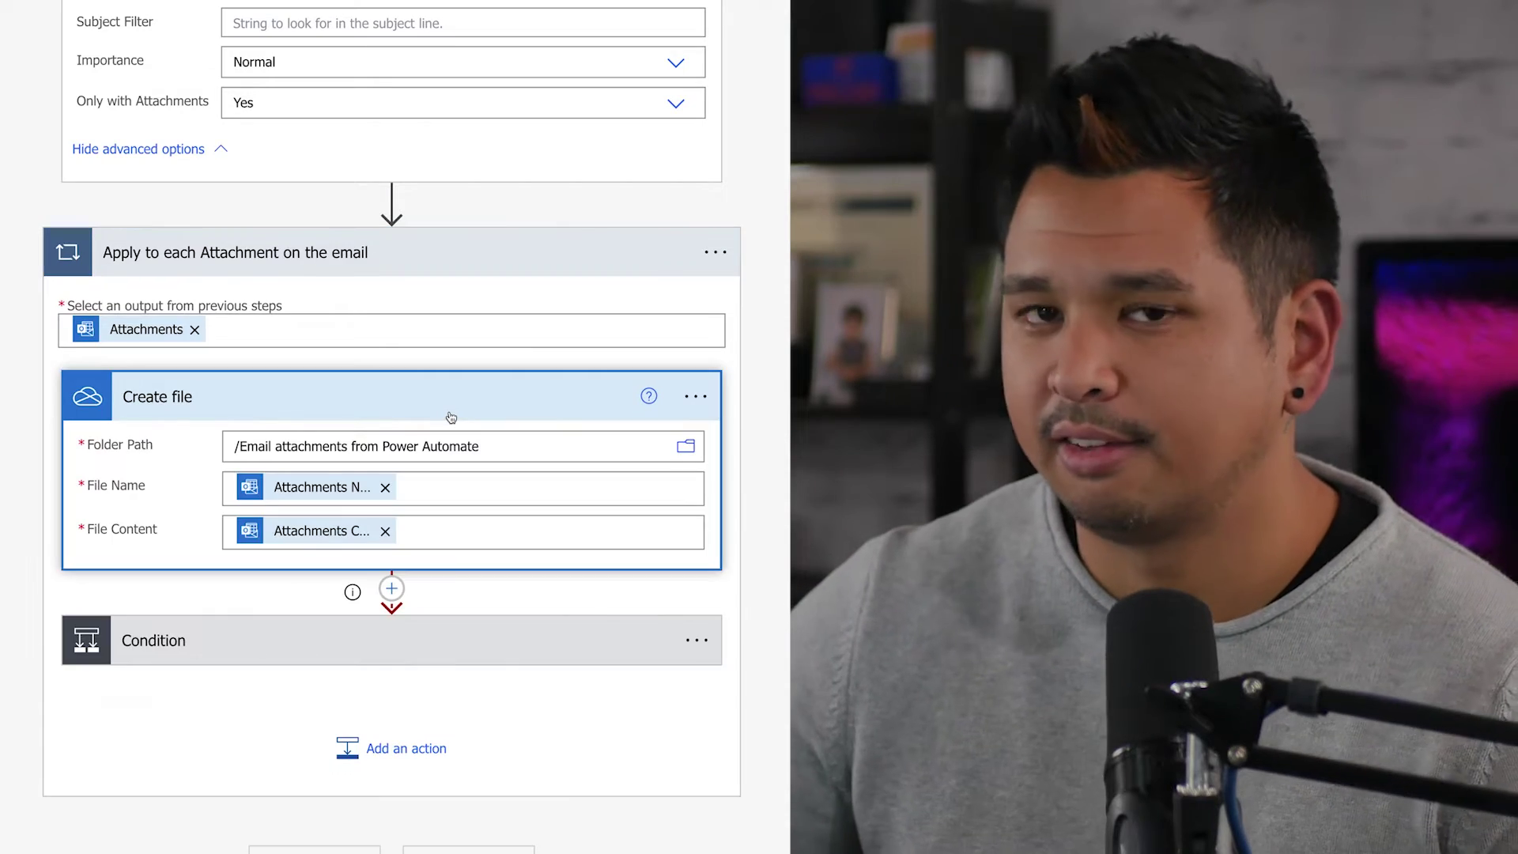
scroll(451, 418, "down", 1)
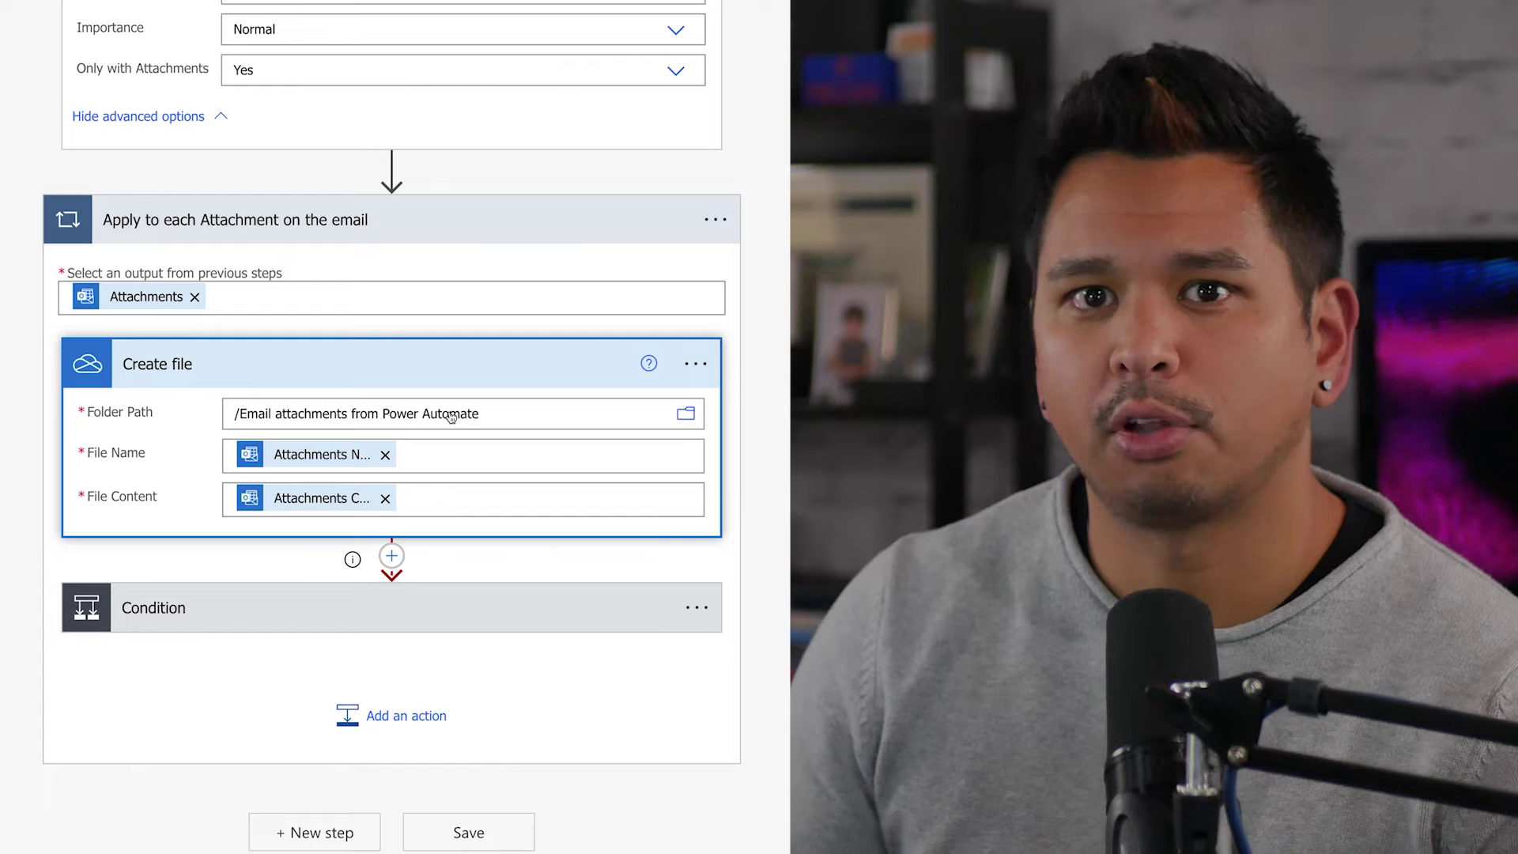
left_click(450, 460)
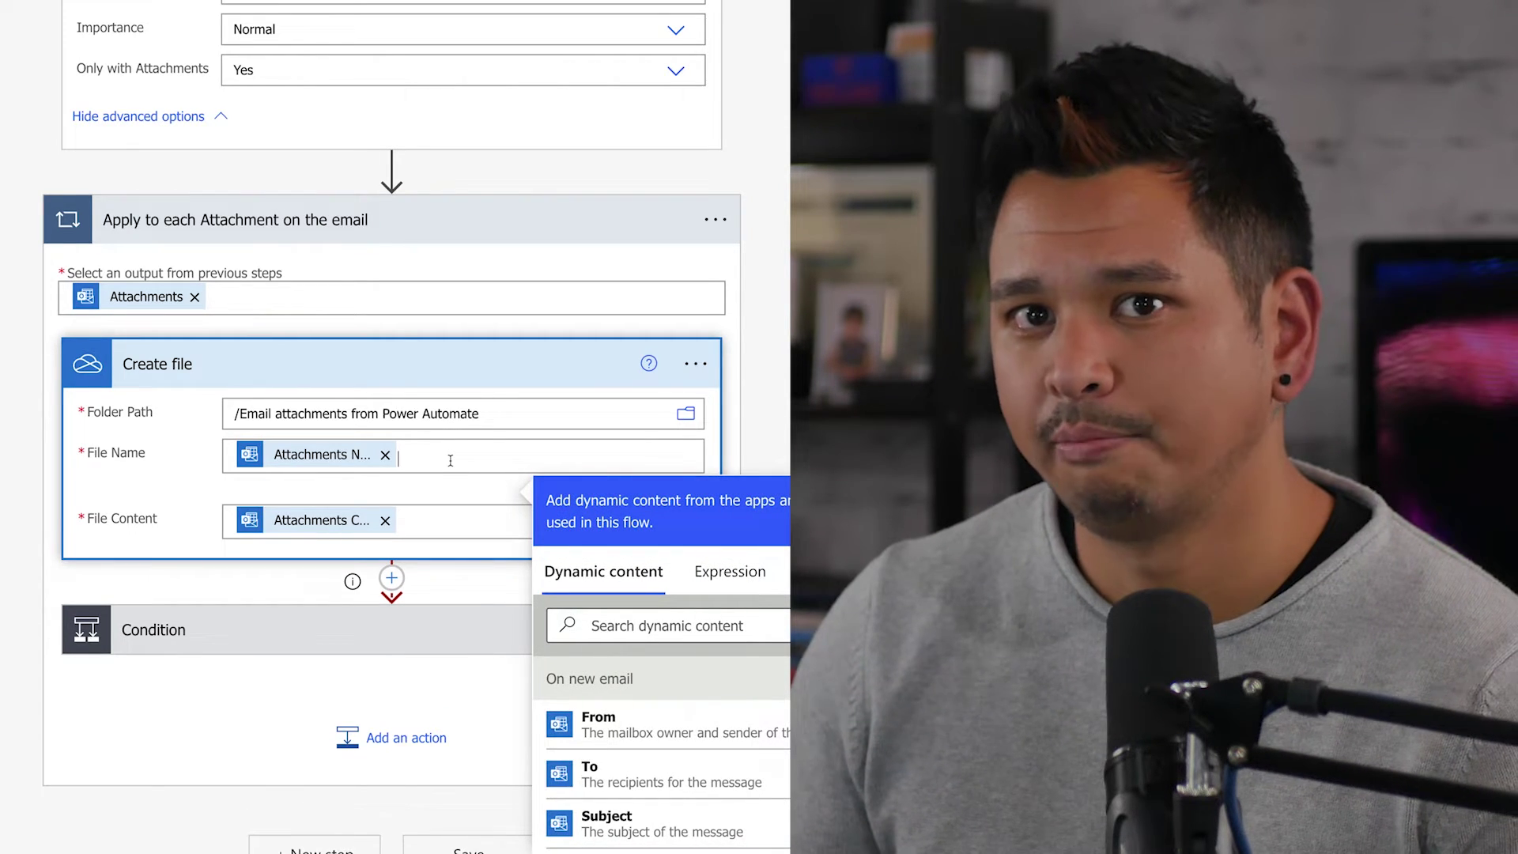
scroll(450, 461, "down", 3)
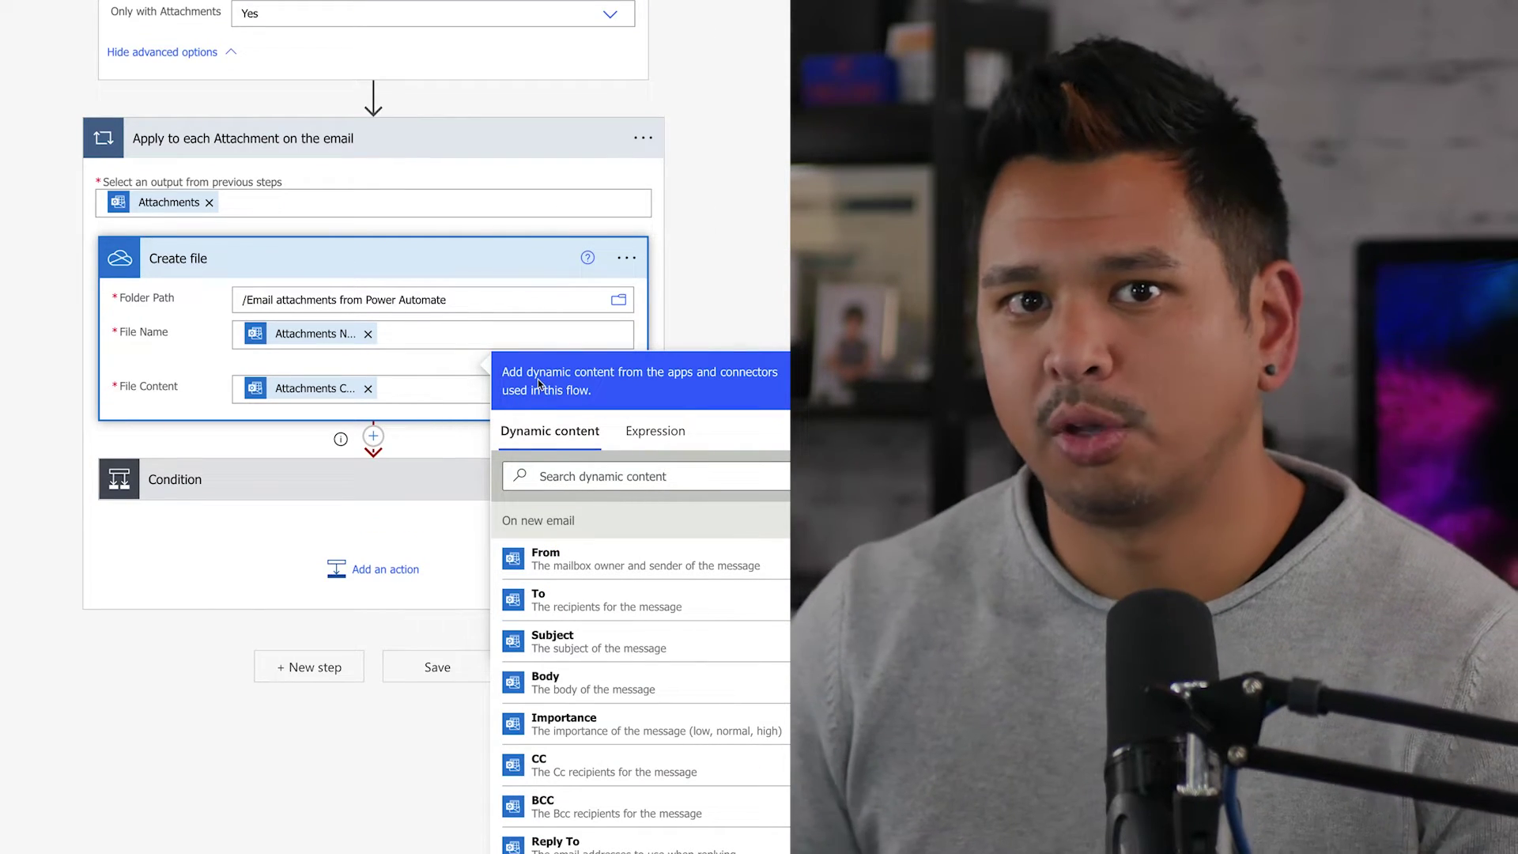
left_click(618, 300)
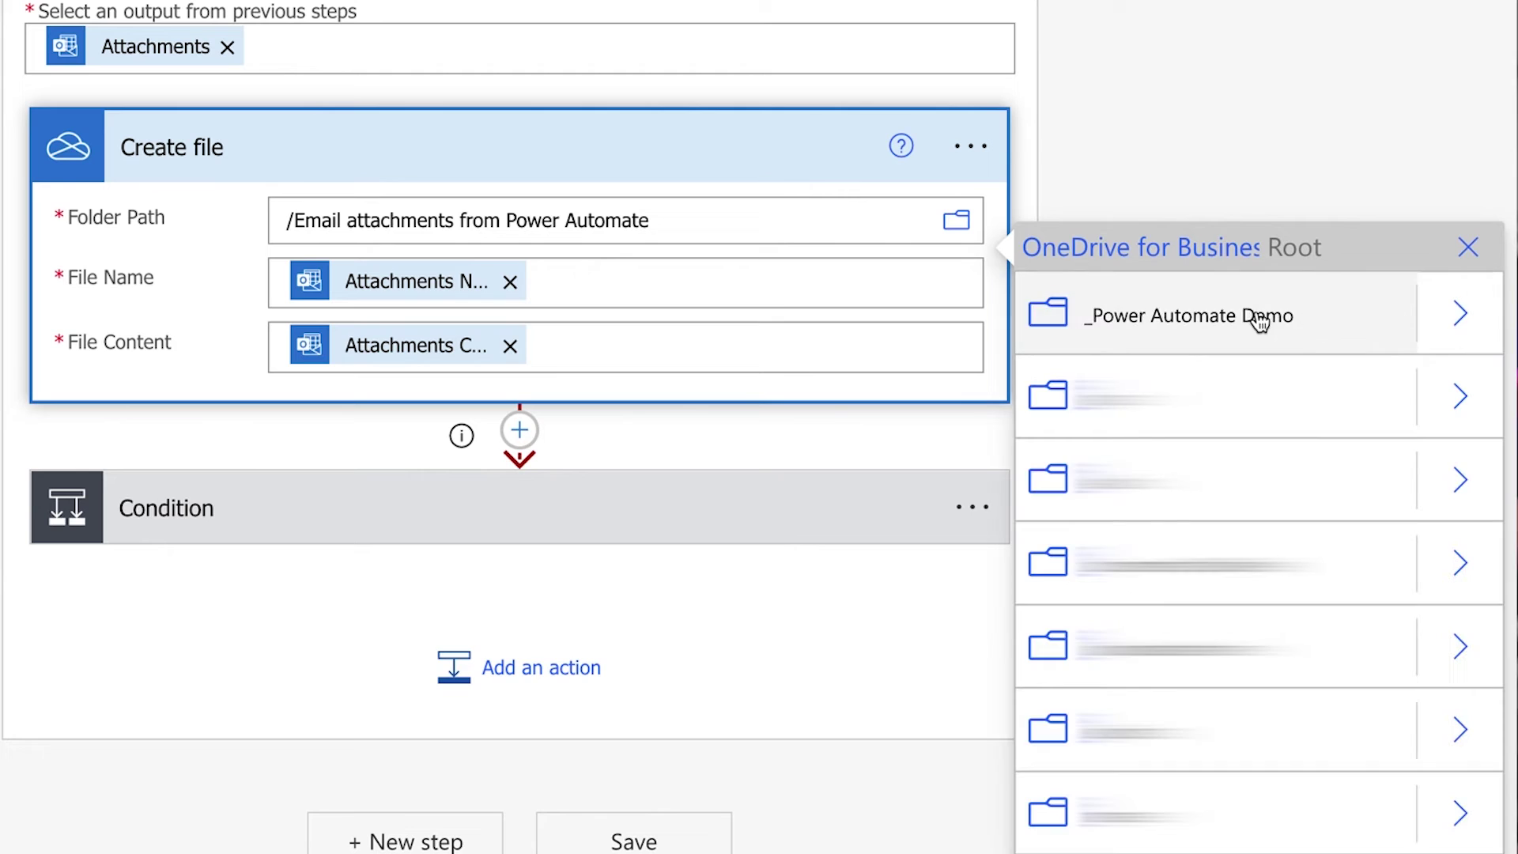
left_click(1259, 318)
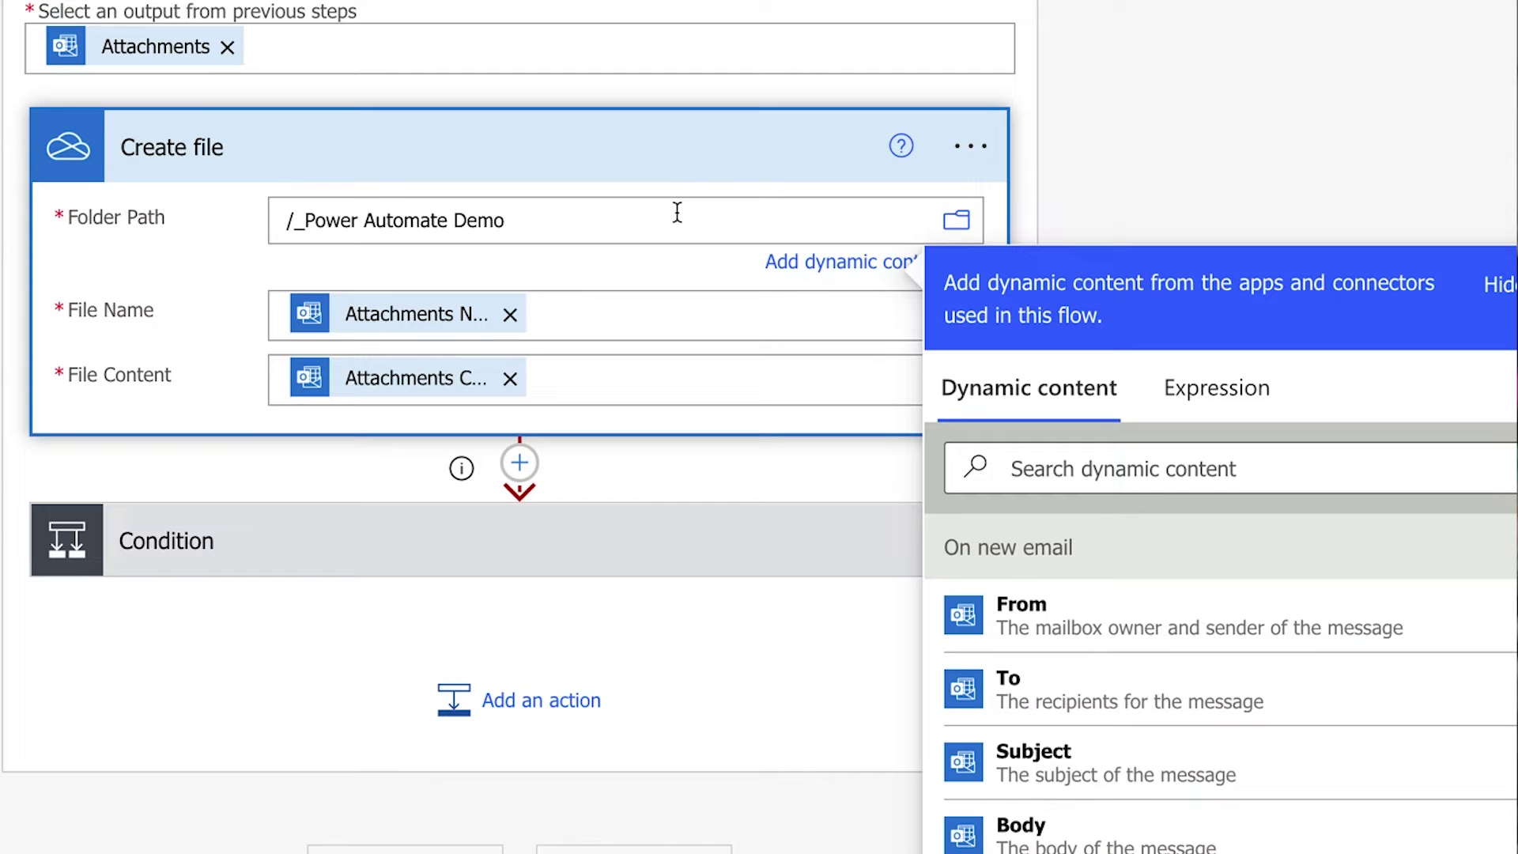
Build the File Name from From, Subject and Attachments Name separated by dashes
left_click(689, 331)
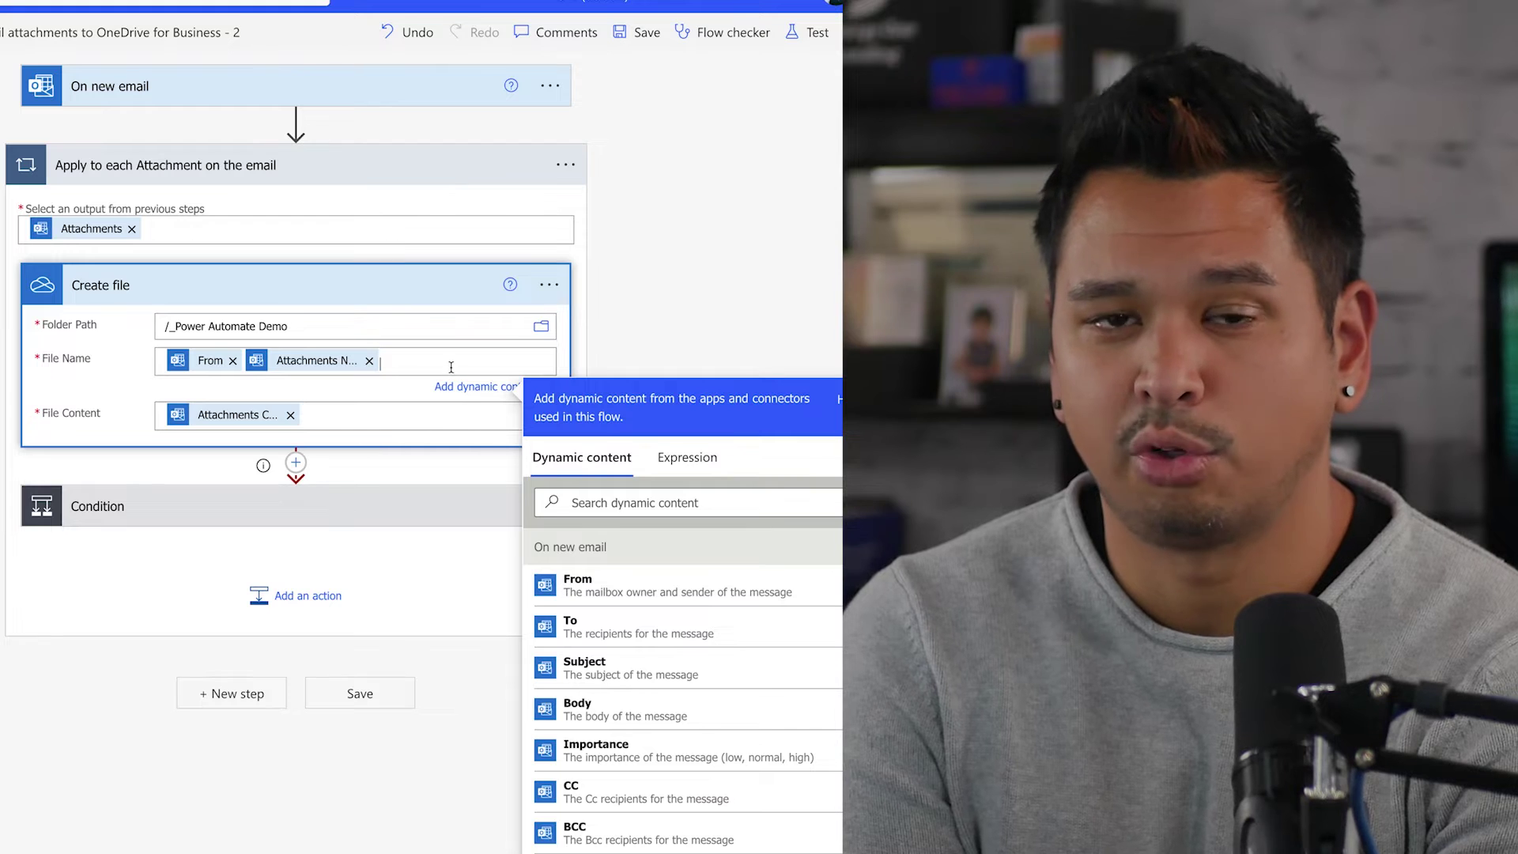
left_click(569, 668)
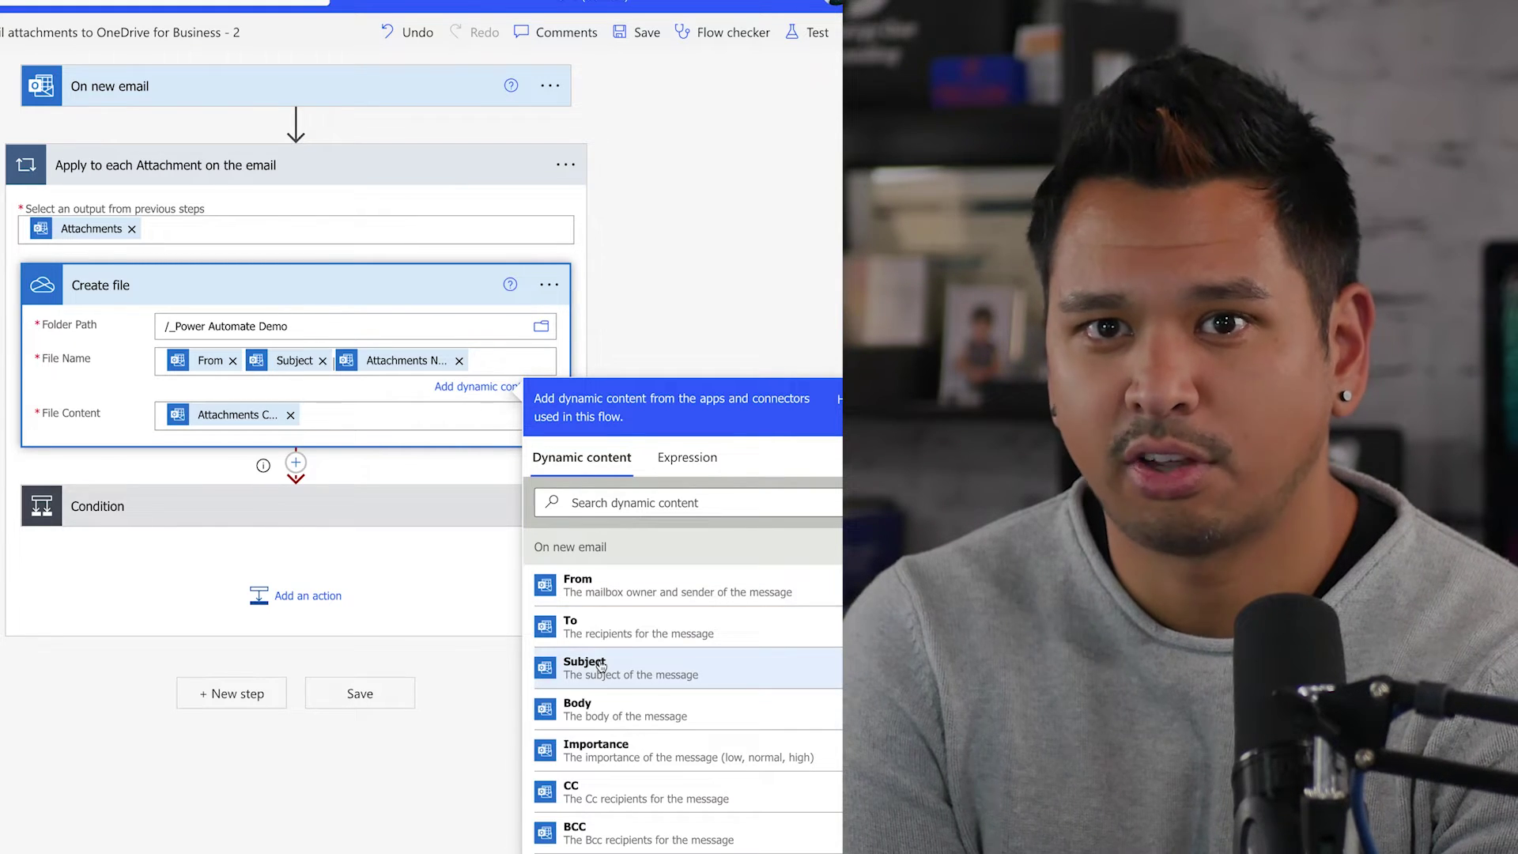
left_click(484, 362)
left_click(241, 360)
type("-")
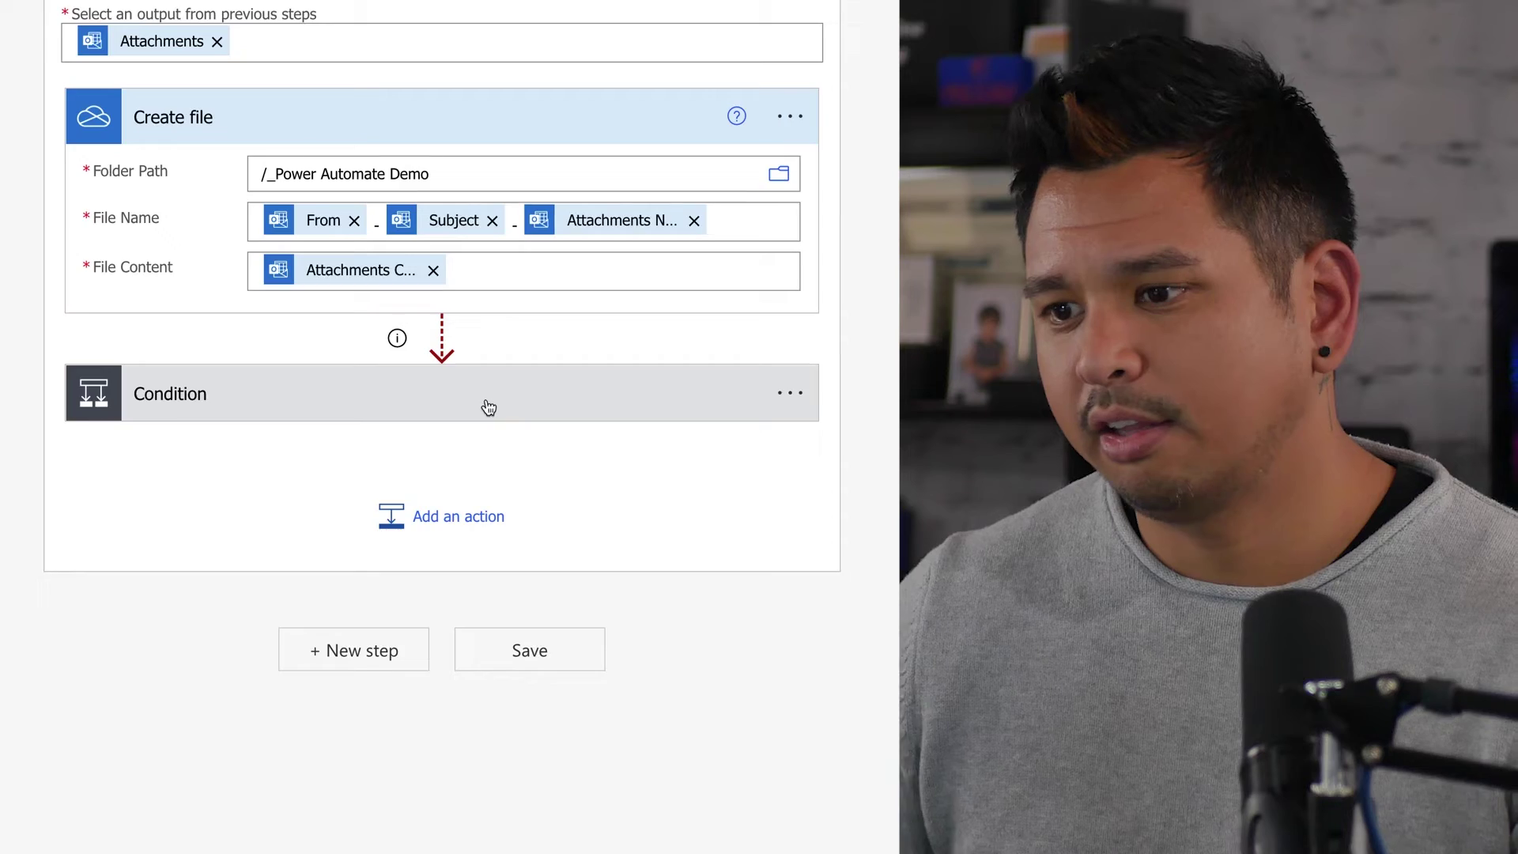
left_click(489, 407)
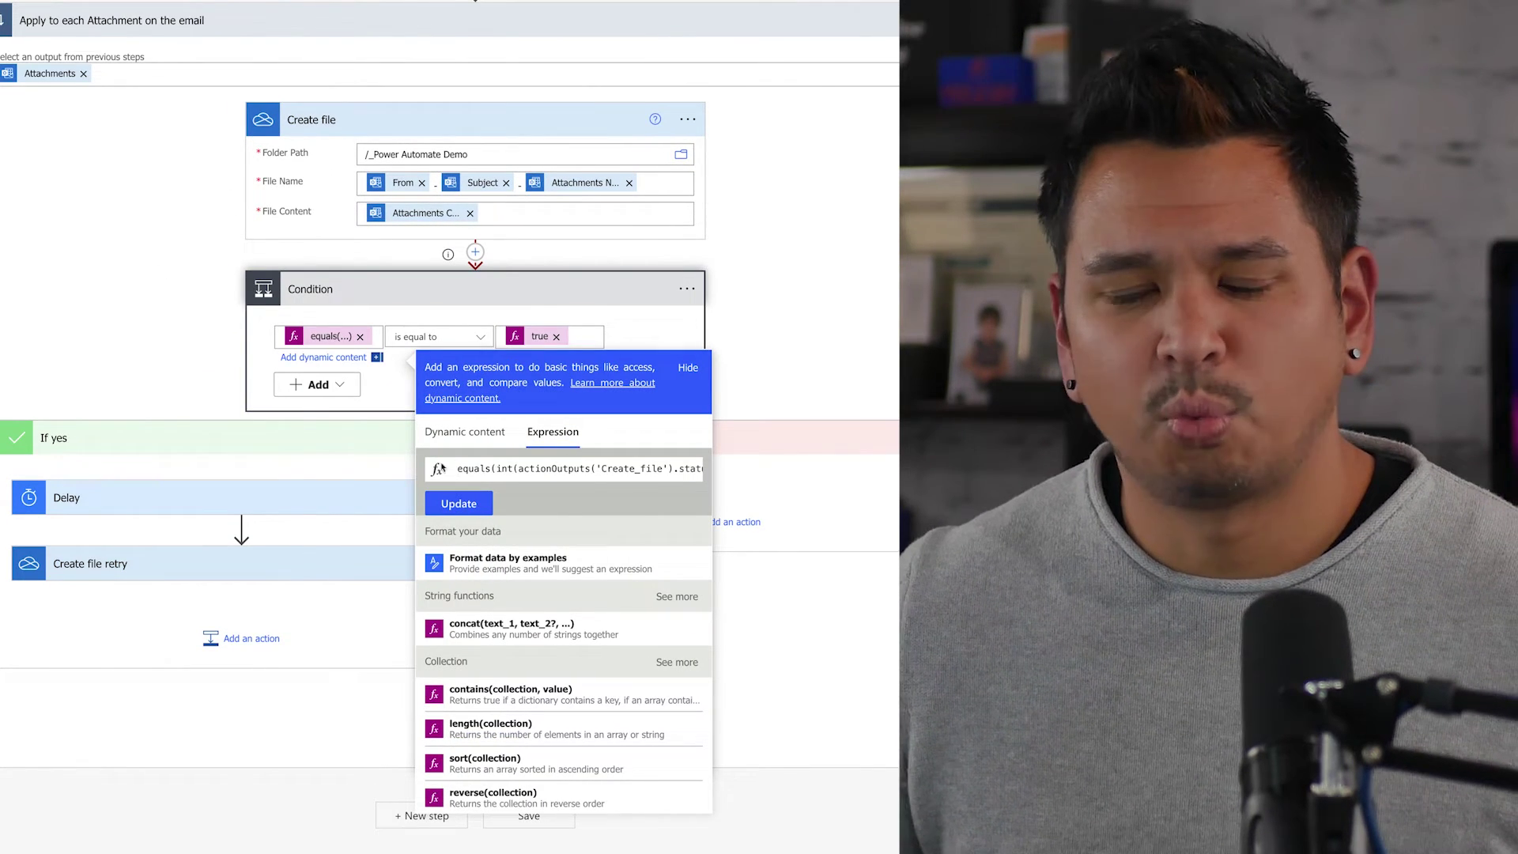
Review the 409 Conflict condition and point Create file retry's folder at _Power Automate Demo
left_click_drag(456, 468, 709, 475)
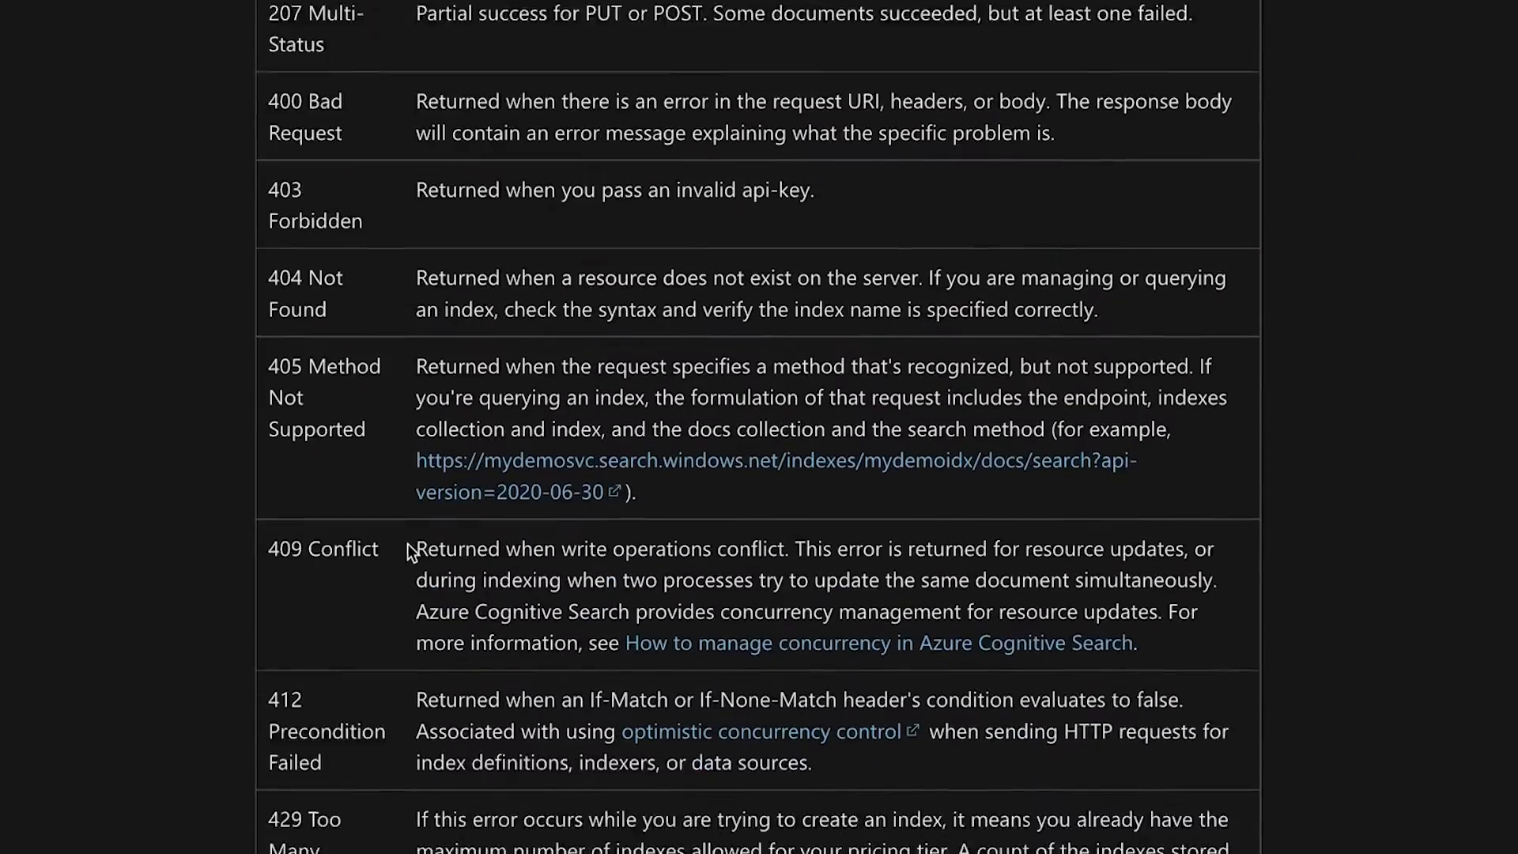
left_click_drag(416, 384, 1194, 460)
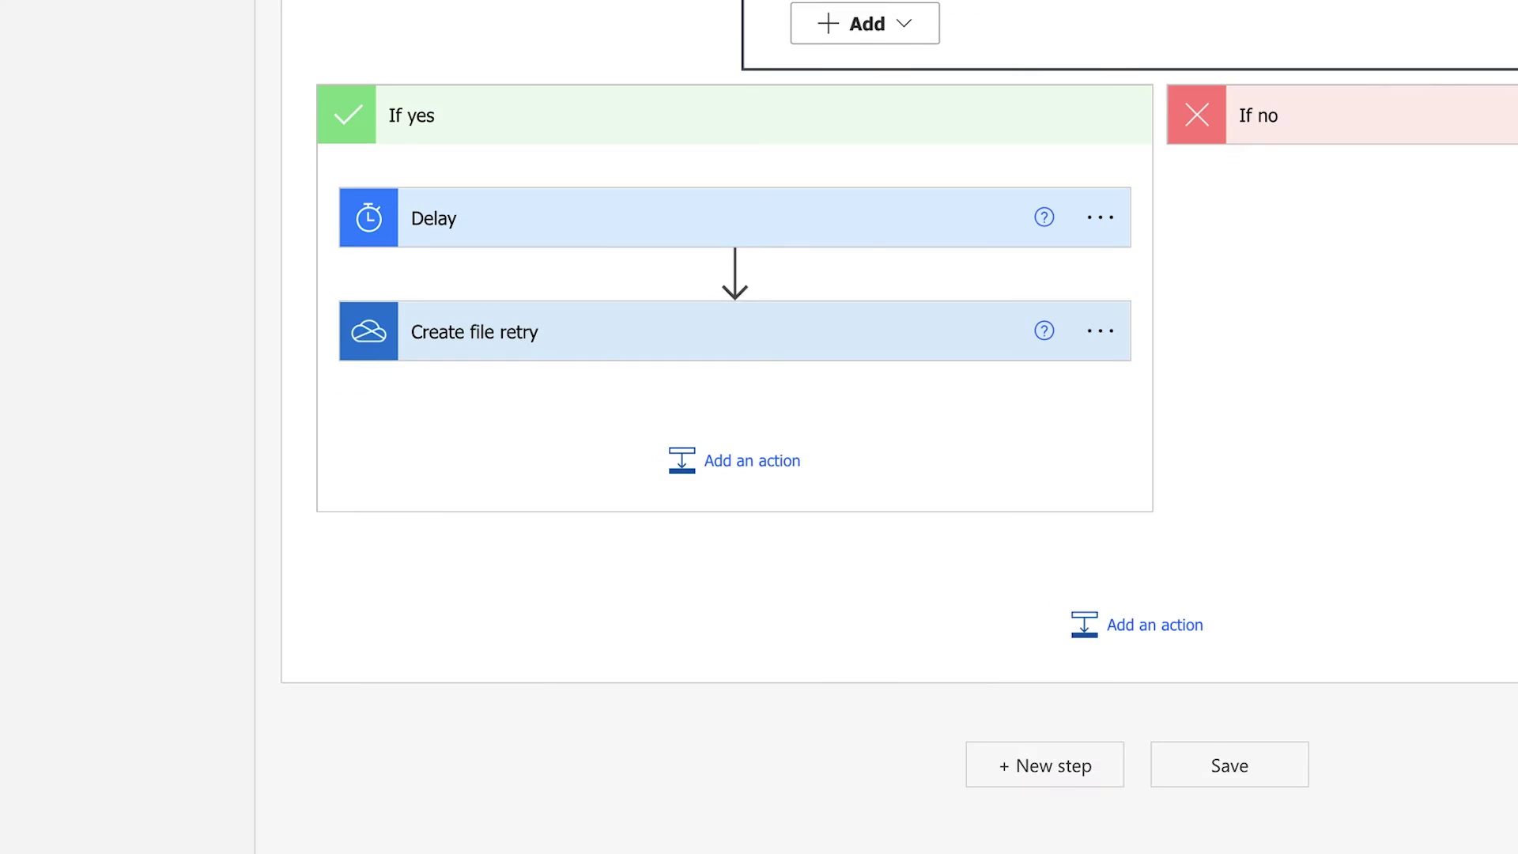
left_click(564, 319)
left_click(1086, 390)
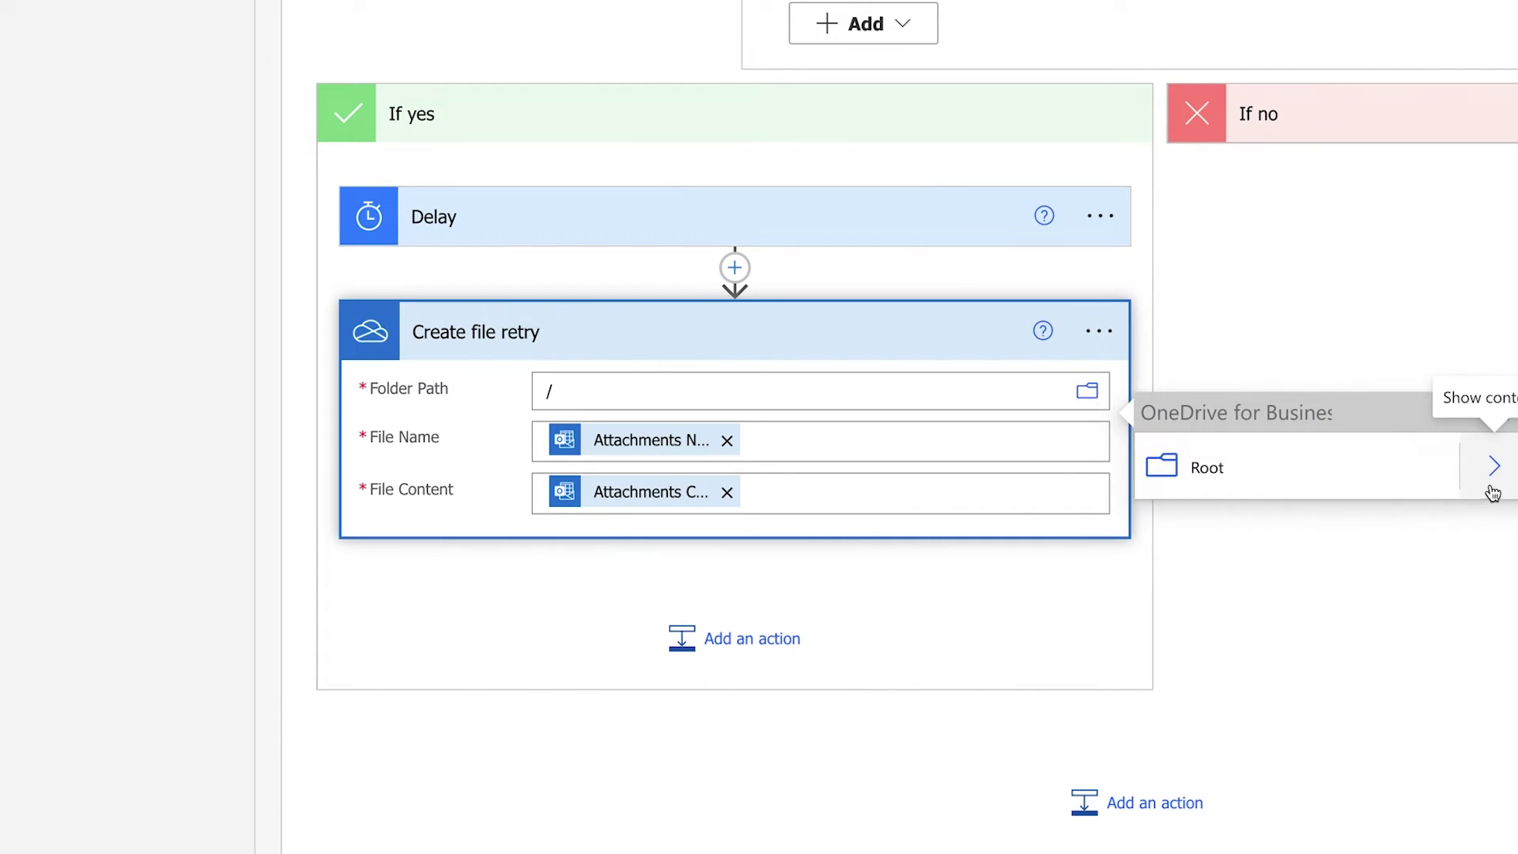
left_click(1336, 470)
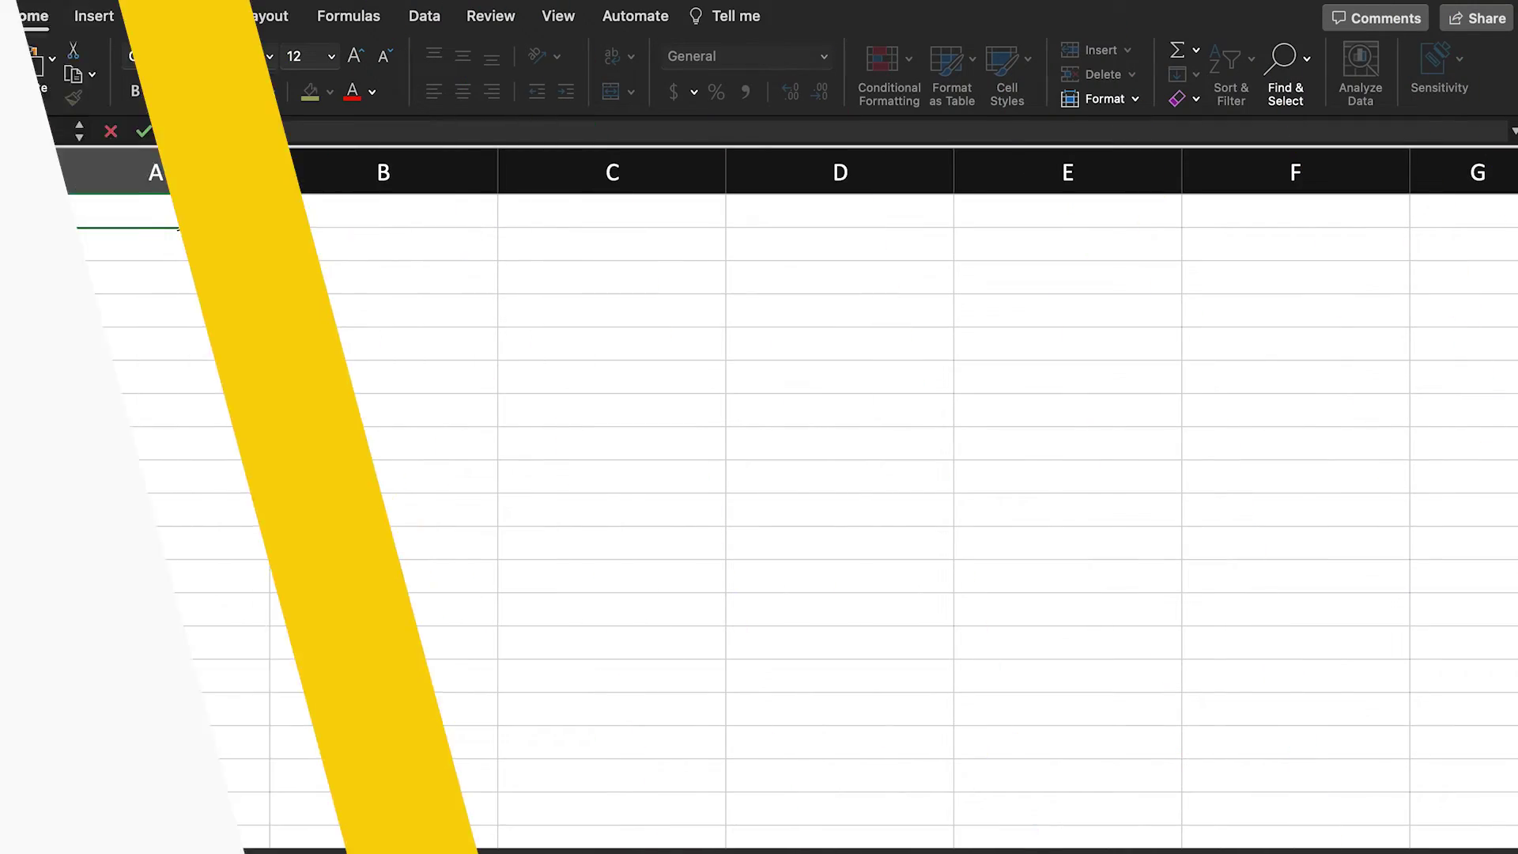
Enter headers Received Time, From, To, CC, Subject, Attachment Name across A1:F1
type("Received Time")
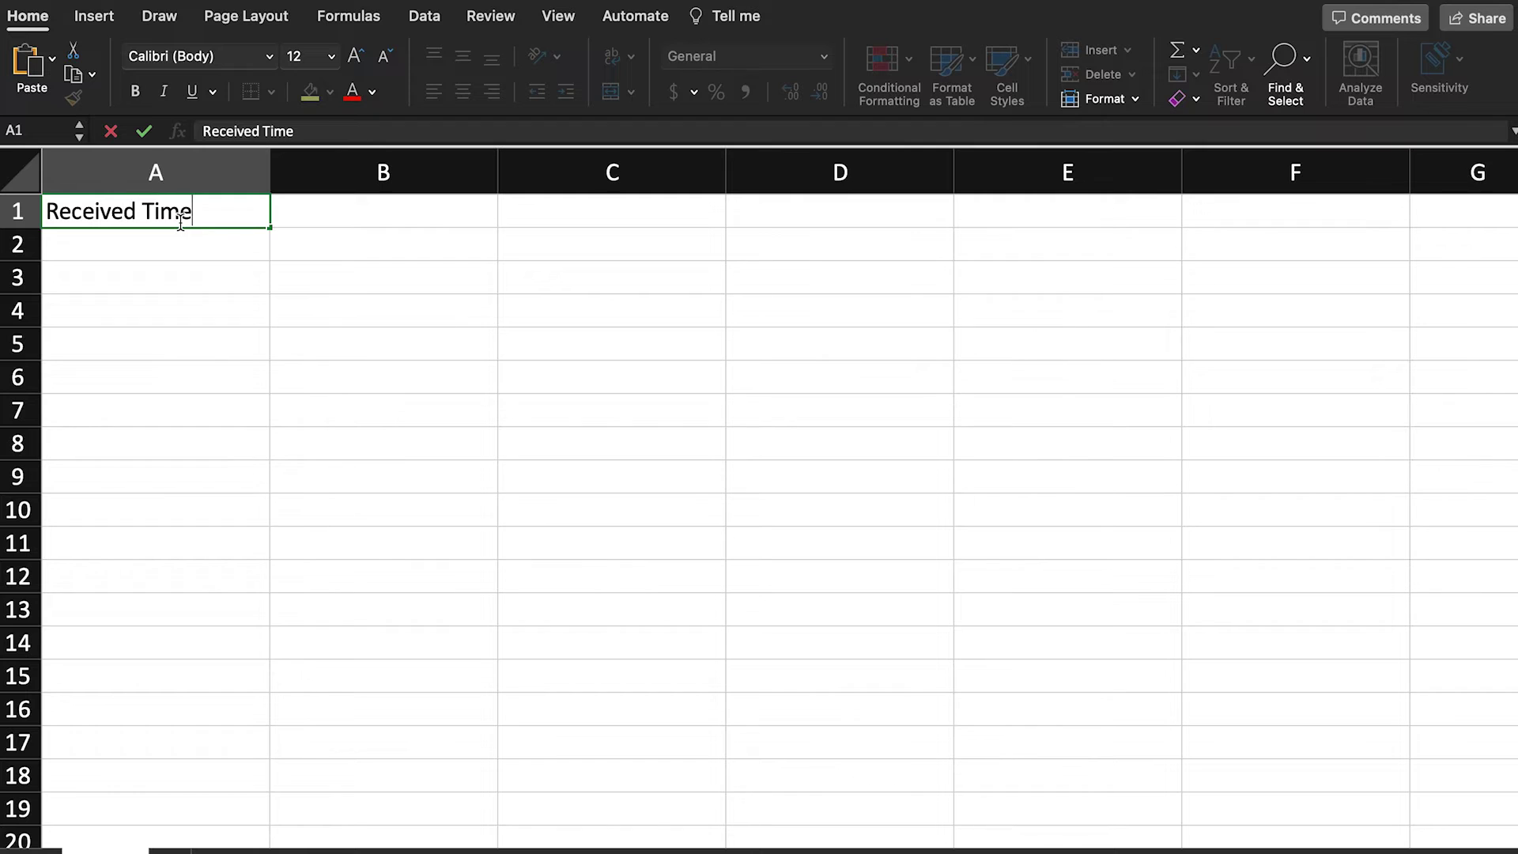
key("Tab")
type("From")
key("Tab")
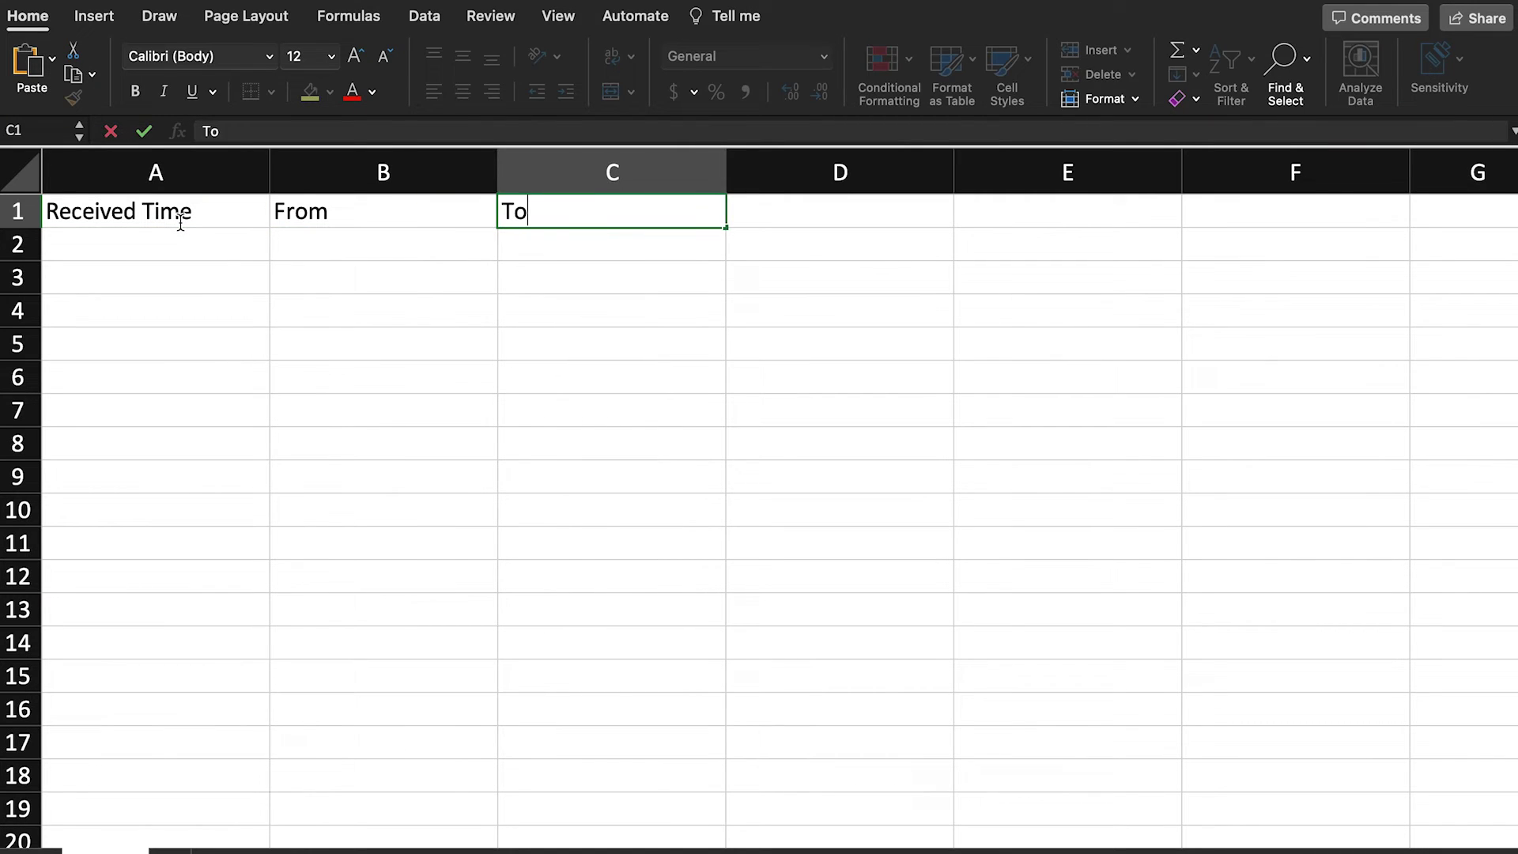
key("Tab")
type("CC")
key("Tab")
type("Subjec")
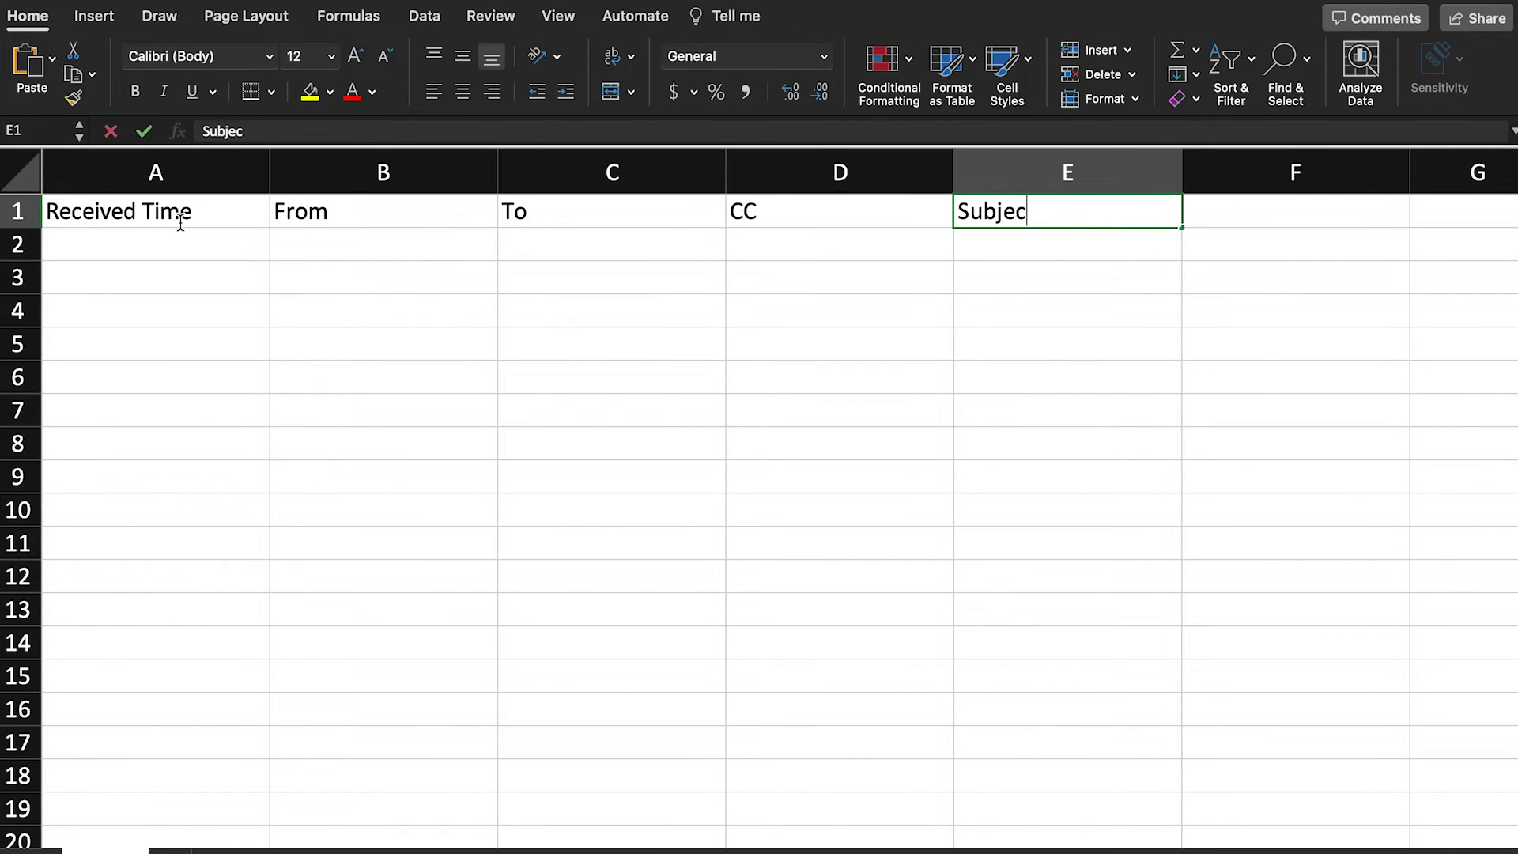
type("t")
key("Tab")
type("Attachment Name")
Format A1:F2 as a table with headers in a chosen table style
left_click_drag(180, 223, 1221, 246)
left_click(956, 63)
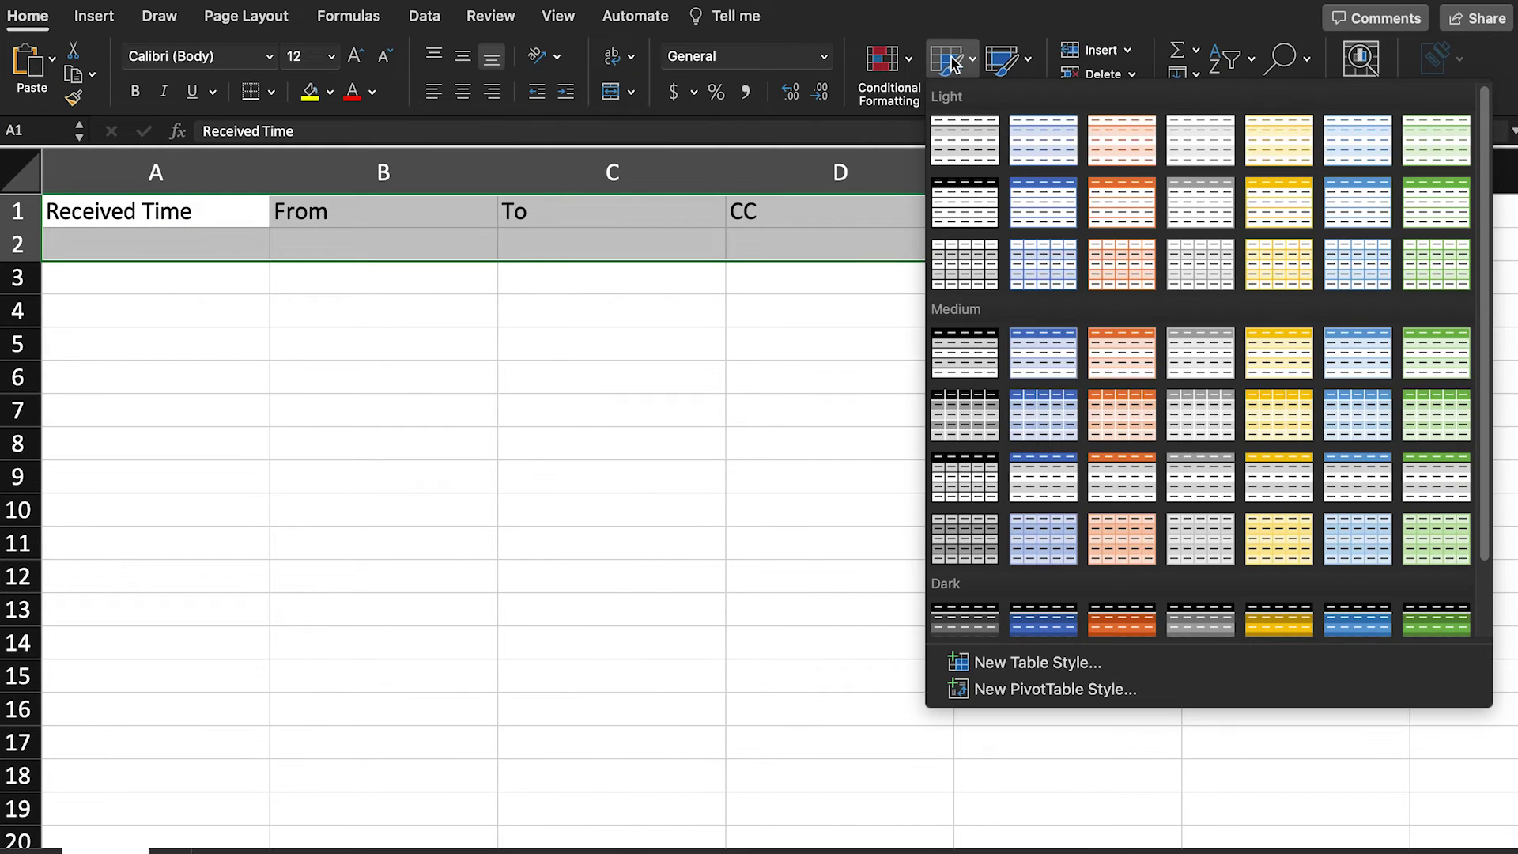
left_click(1026, 213)
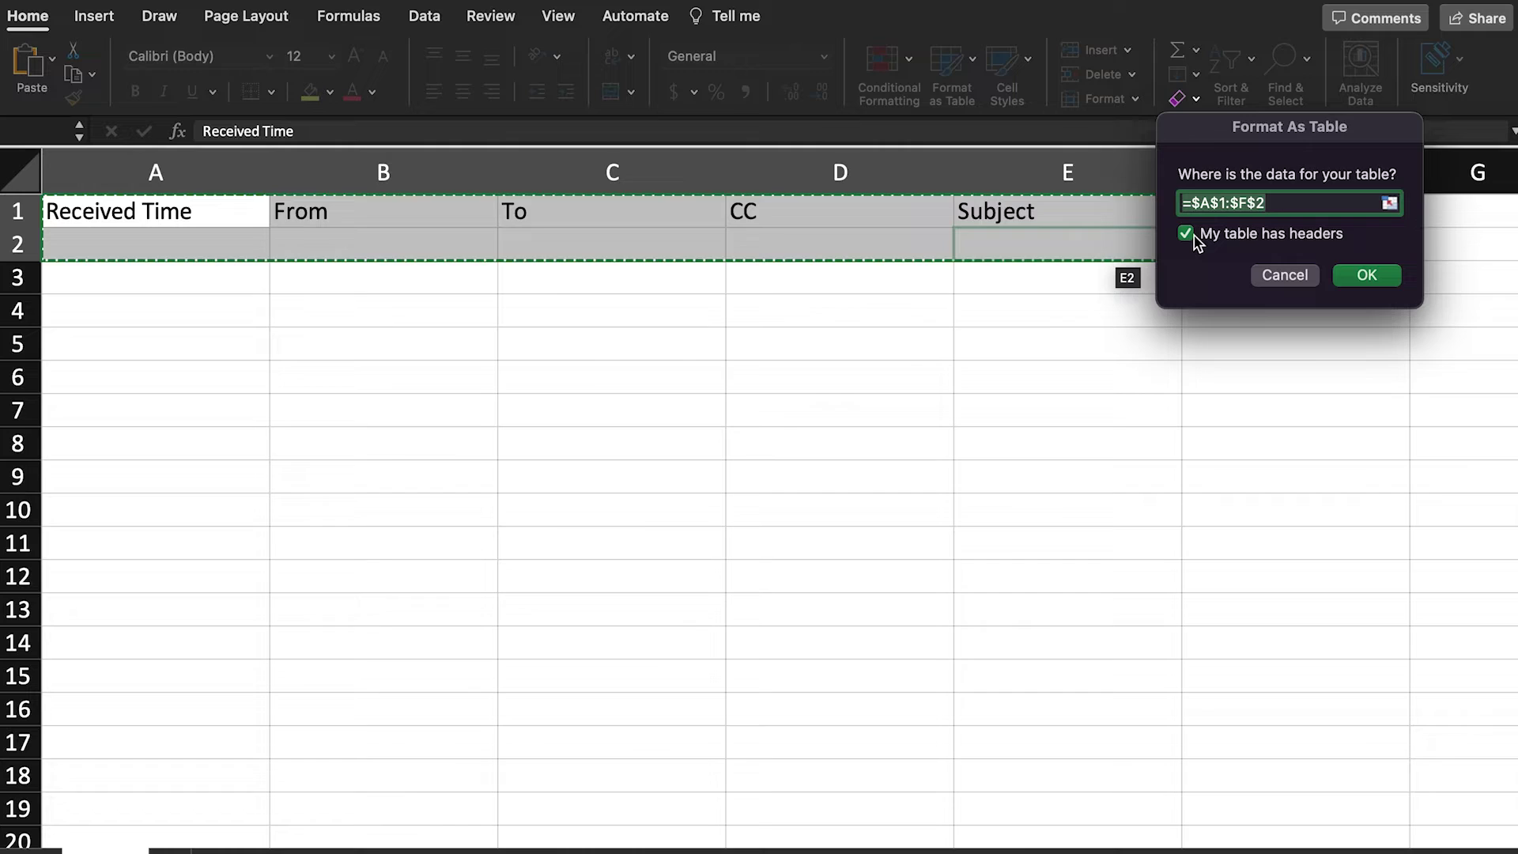
left_click(1379, 278)
Save the workbook as 'EMail Log Demo' in the _Power Automate Demo folder
key("super+s")
double_click(615, 376)
type("EMail Log Demo")
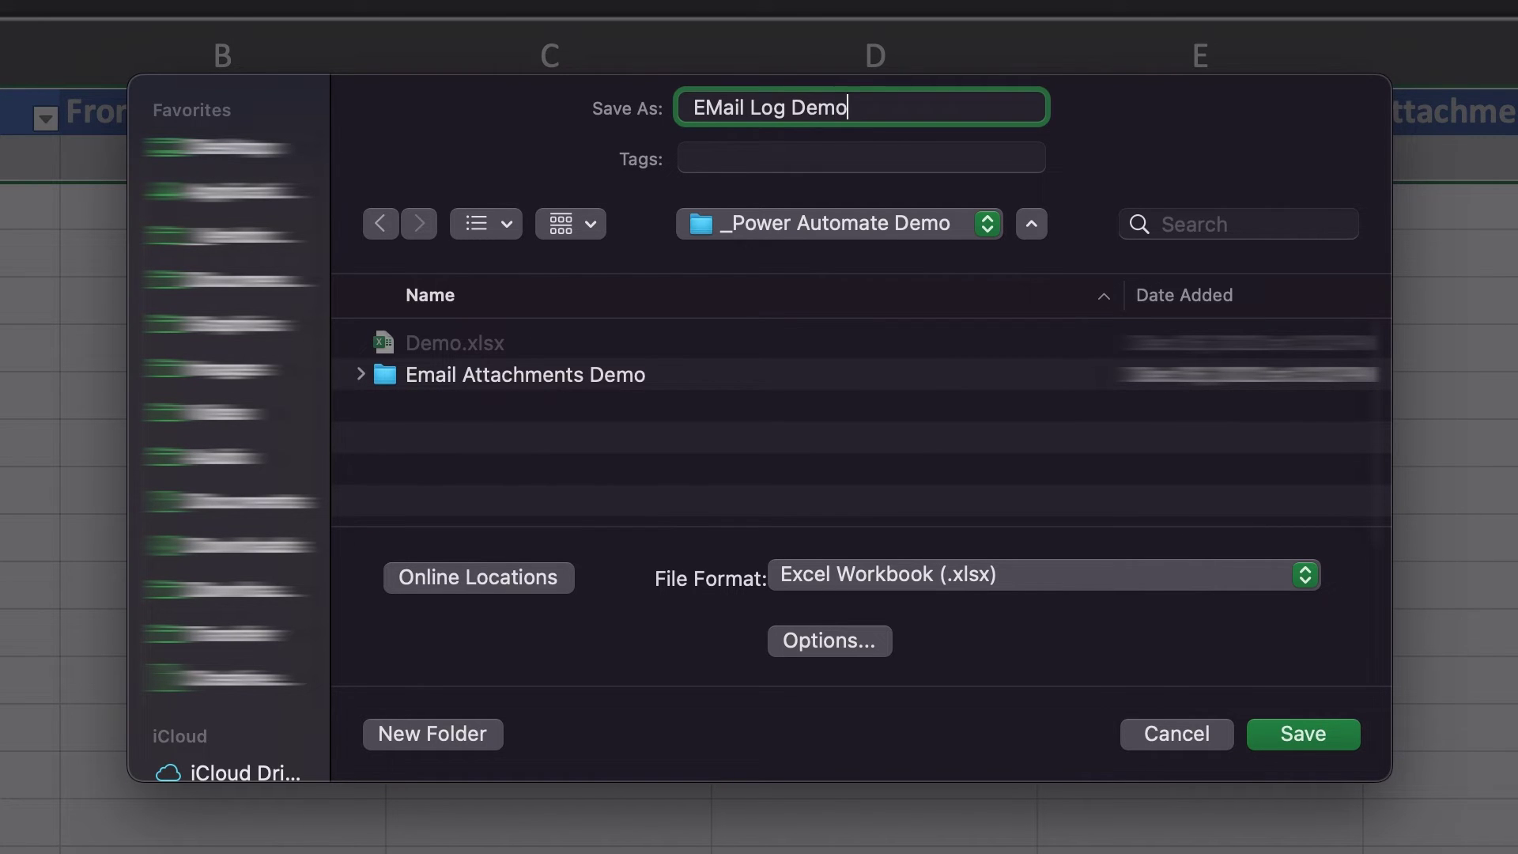
left_click(1352, 736)
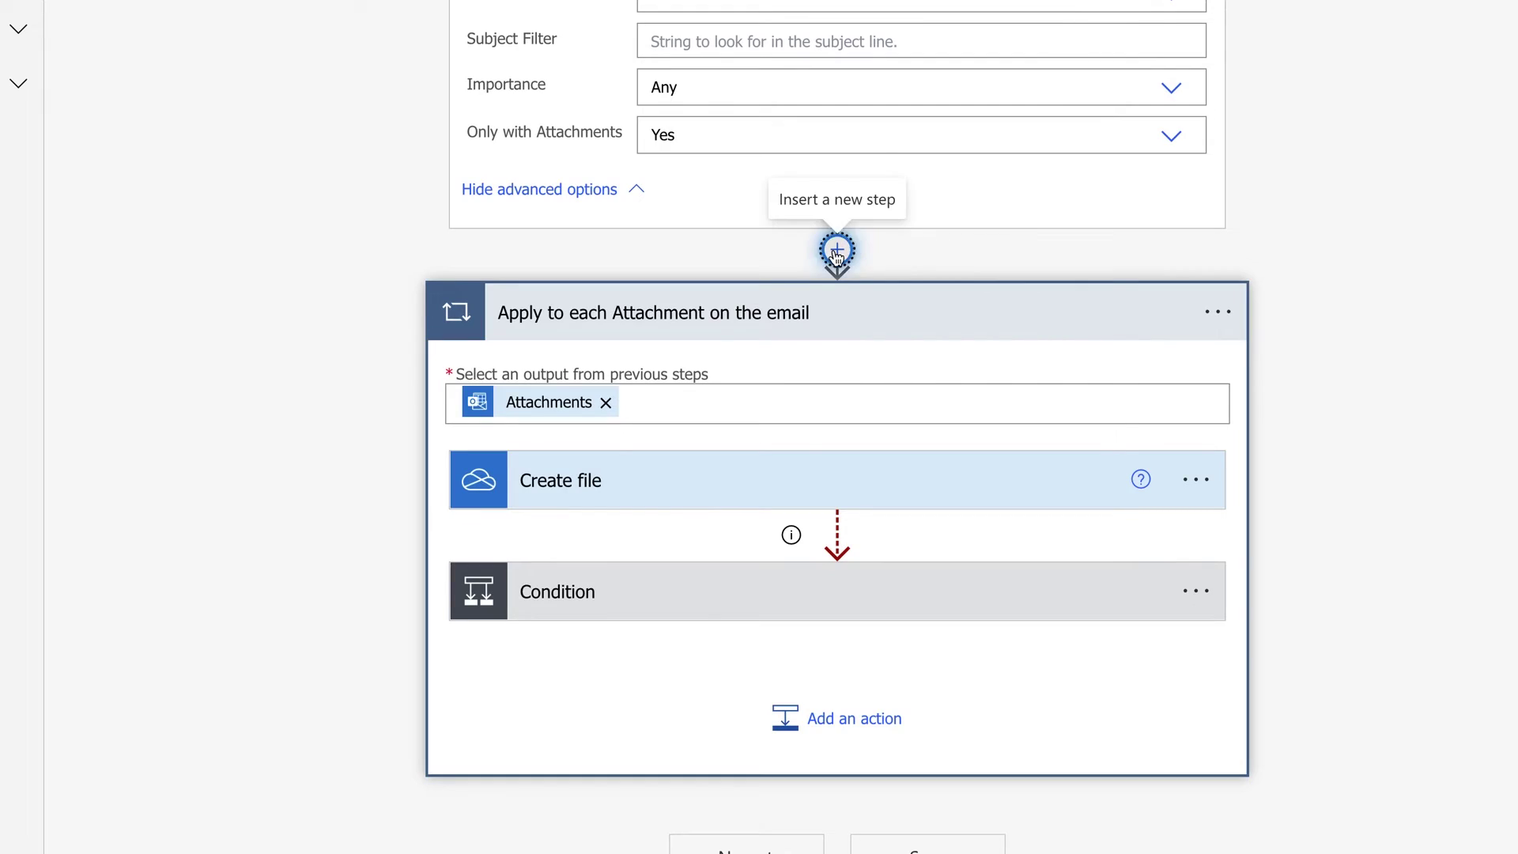
Add a parallel branch after the trigger with Excel Online's Add a row into a table action
left_click(837, 251)
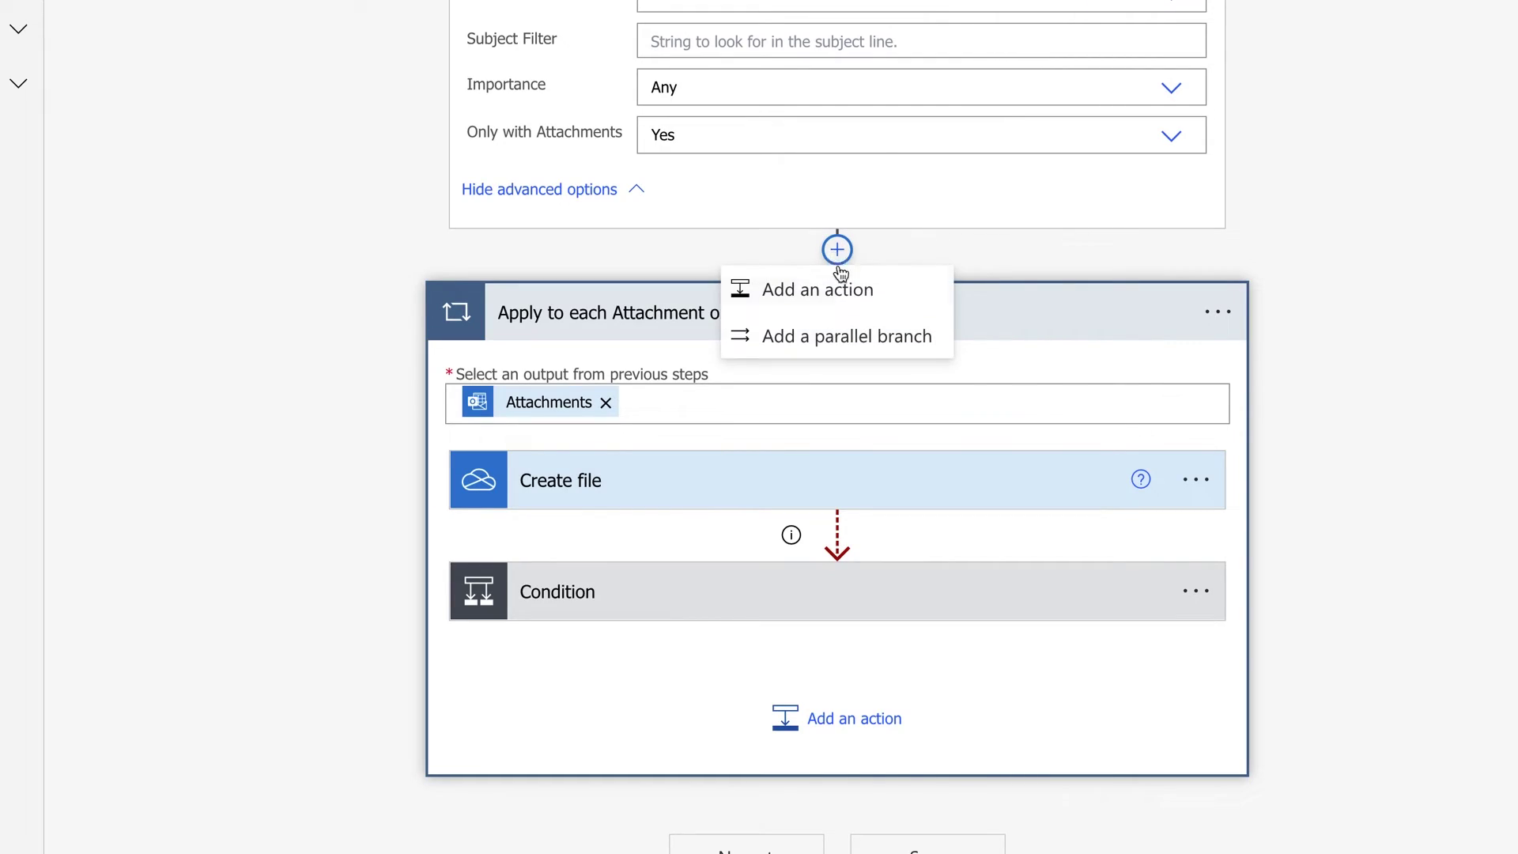
left_click(856, 339)
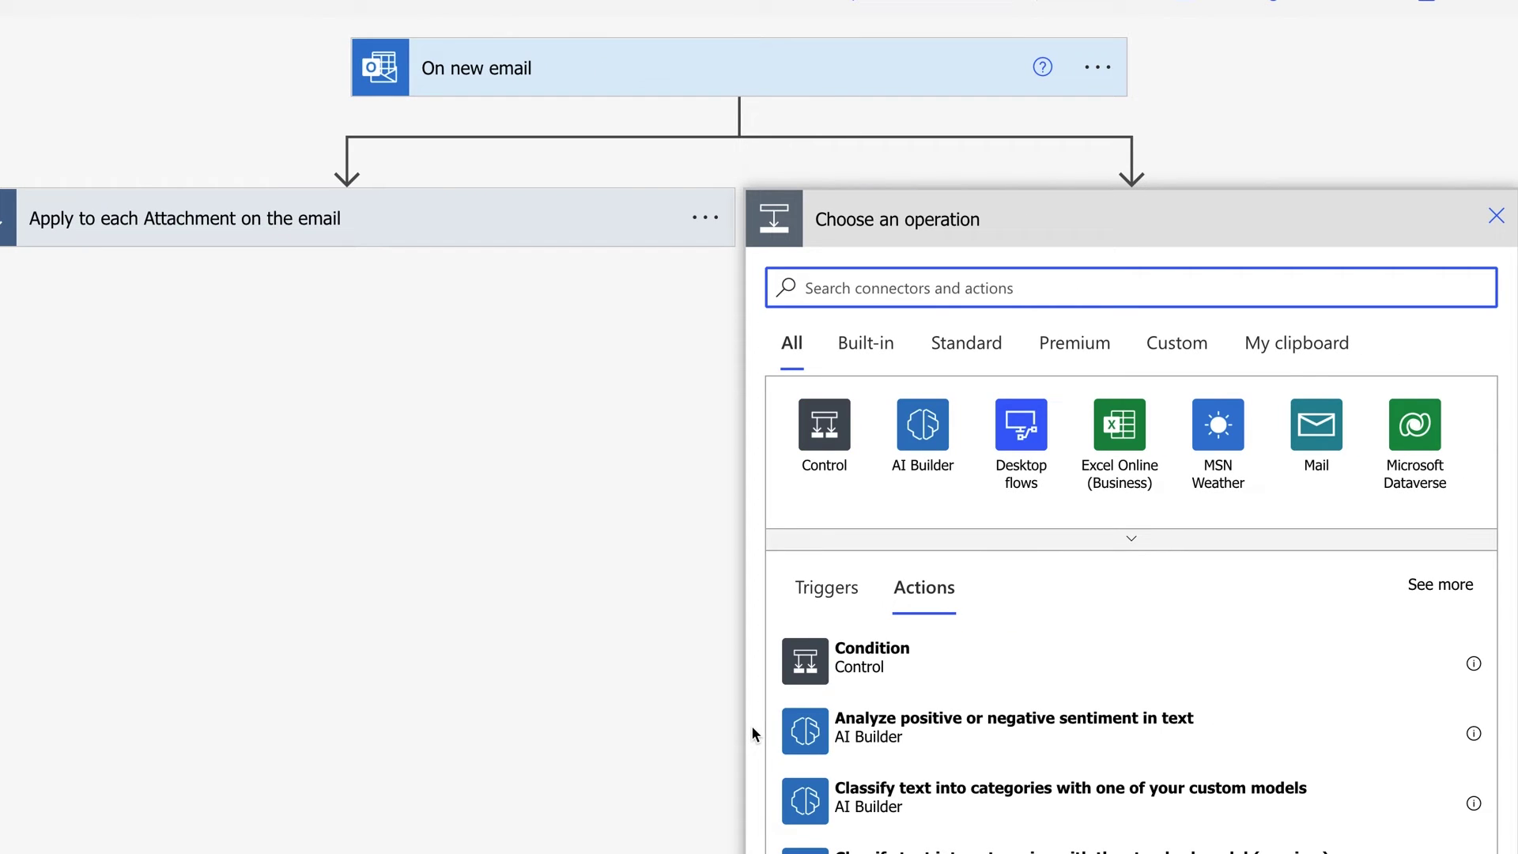
left_click(1127, 474)
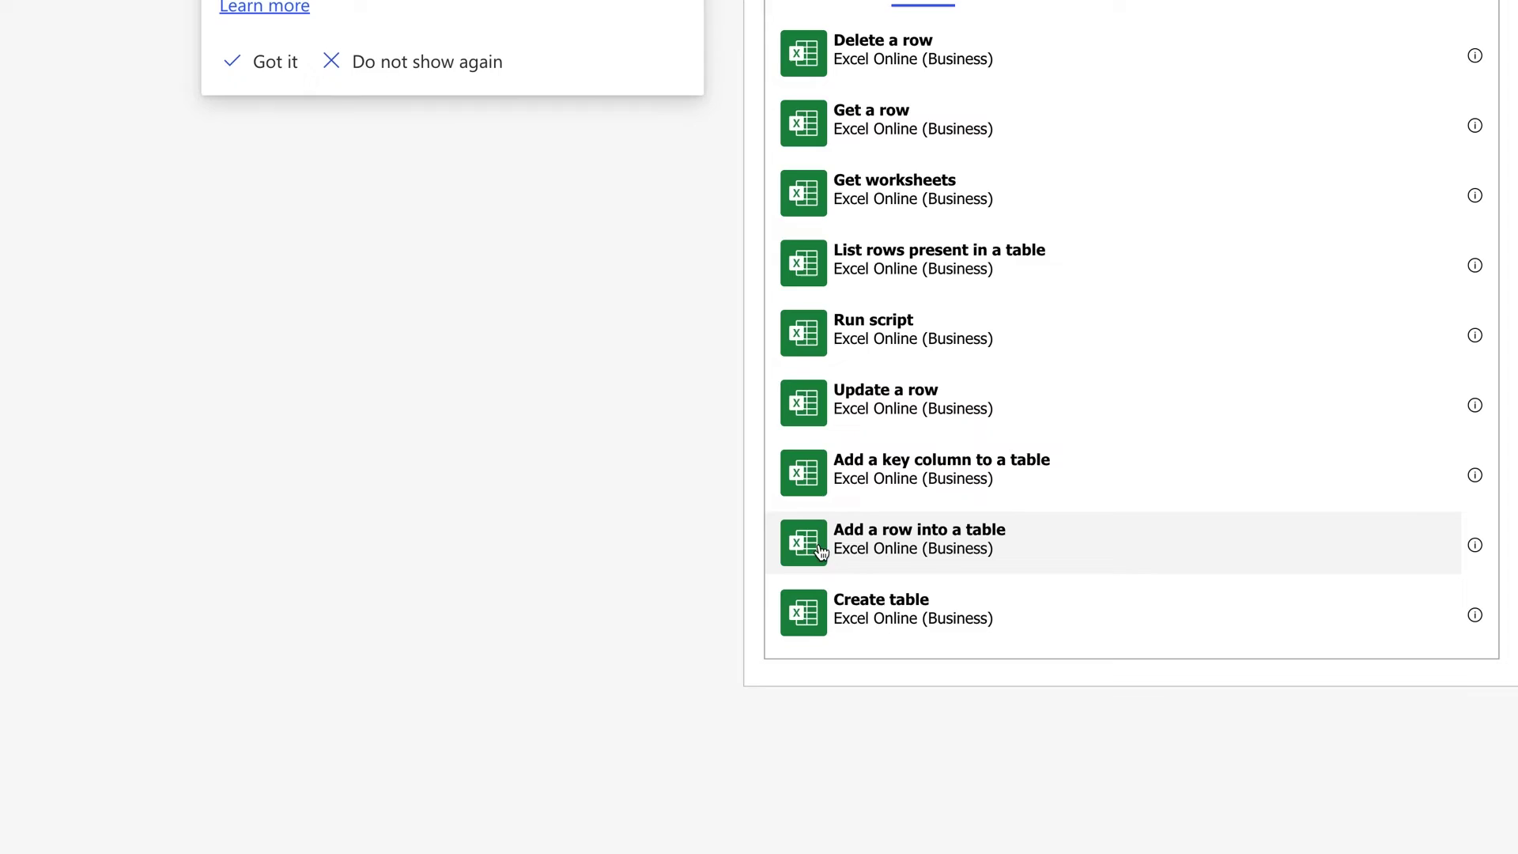
left_click(848, 563)
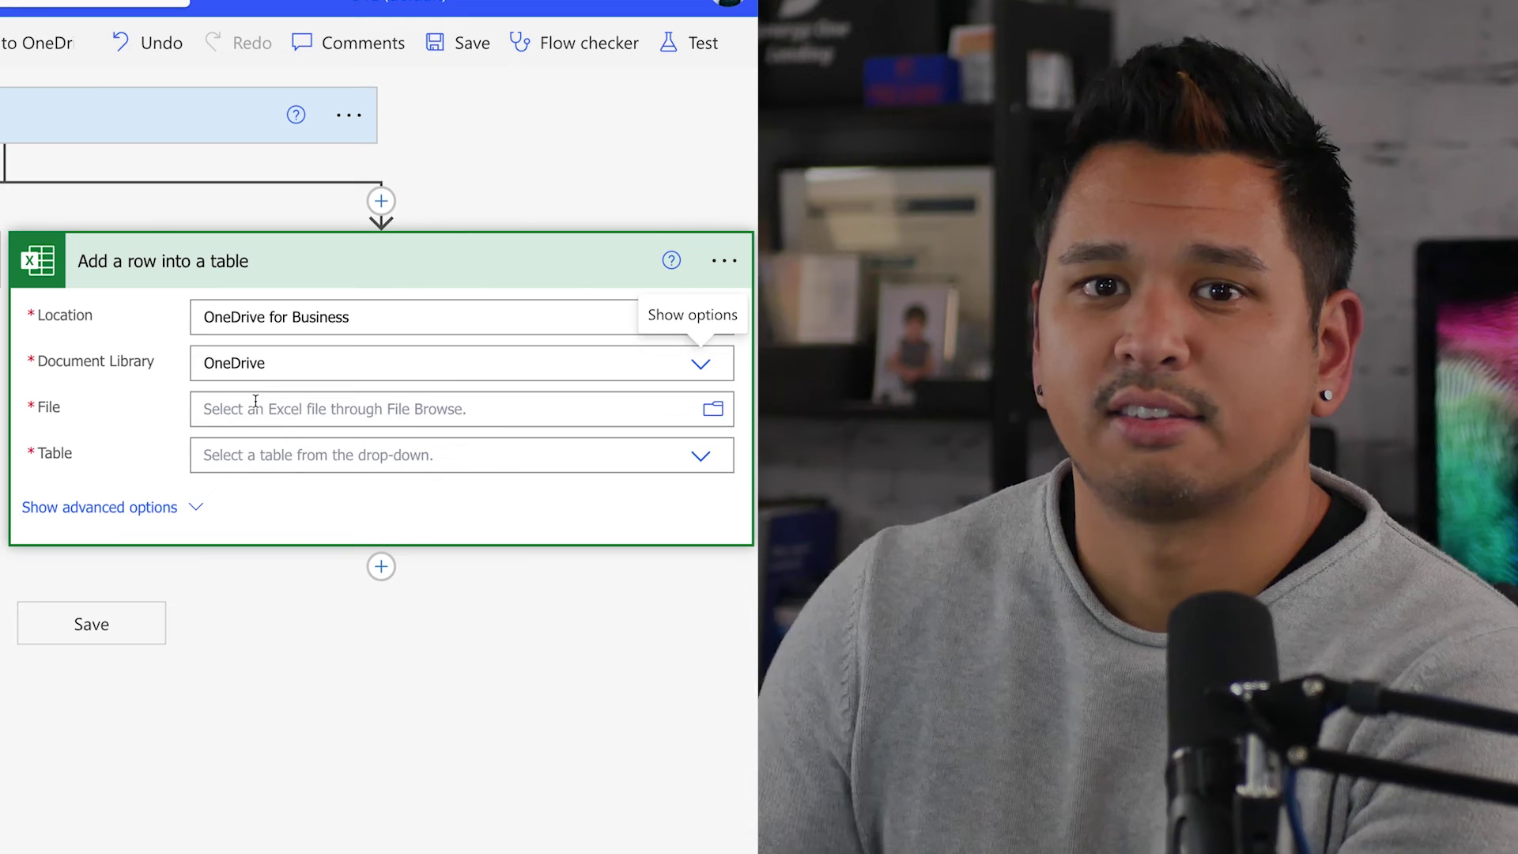
Target Table1 in _Power Automate Demo/EMail Log Demo.xlsx
left_click(713, 408)
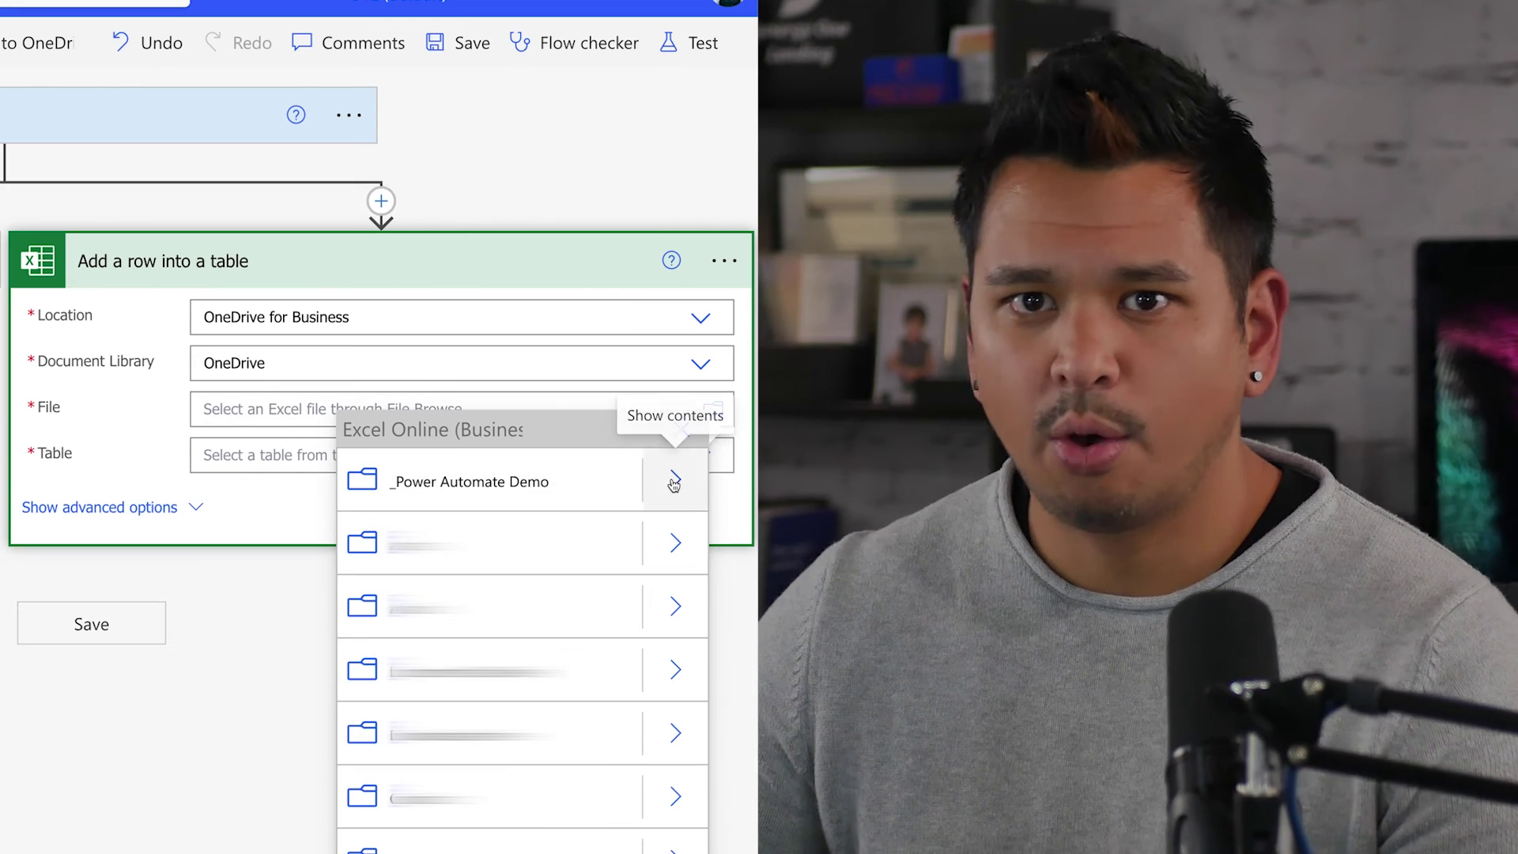
left_click(675, 480)
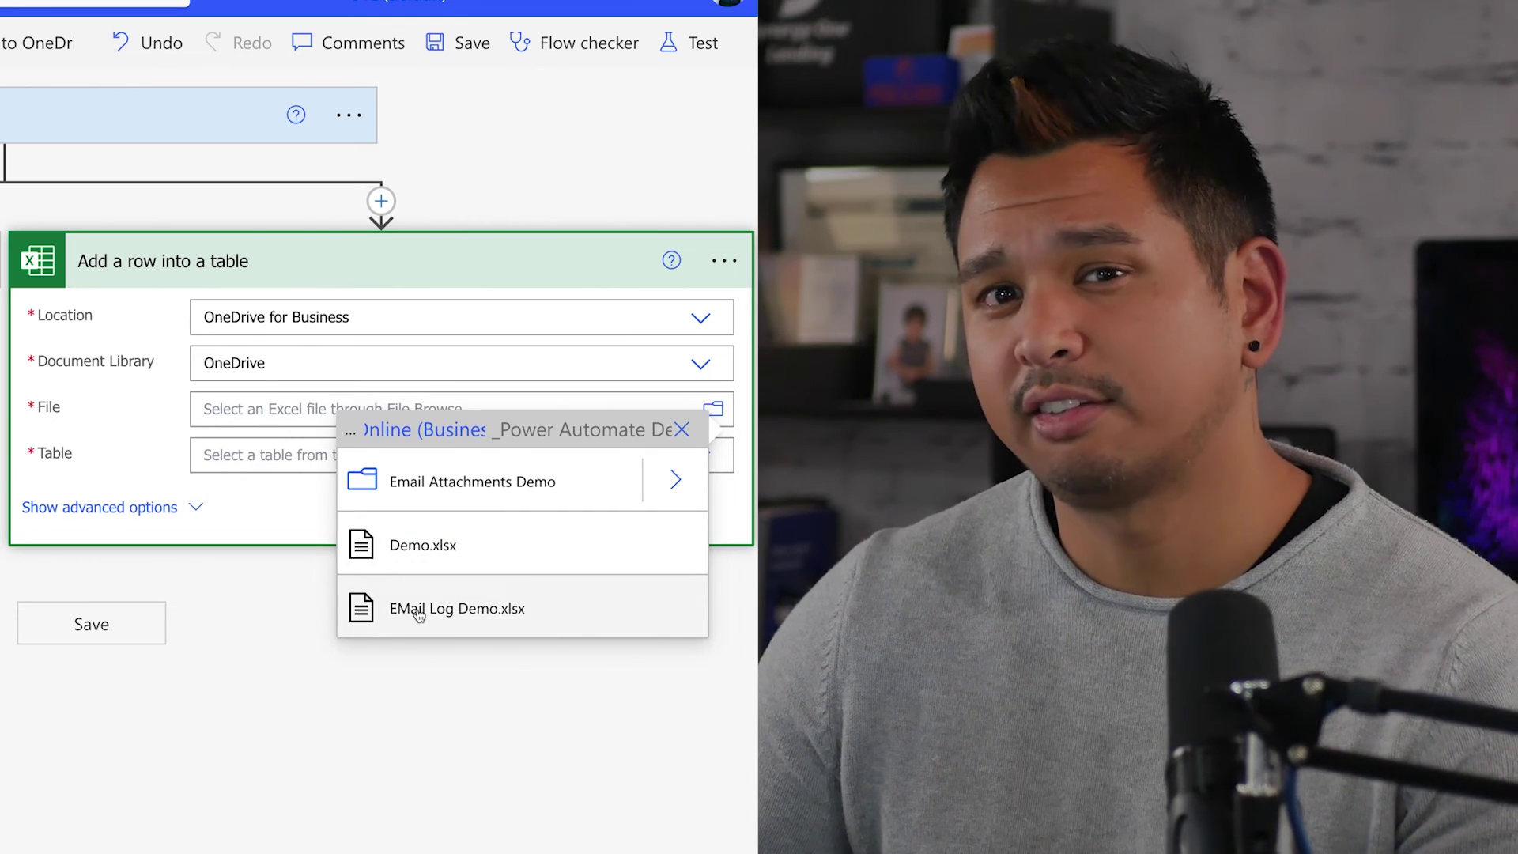
left_click(415, 611)
left_click(700, 456)
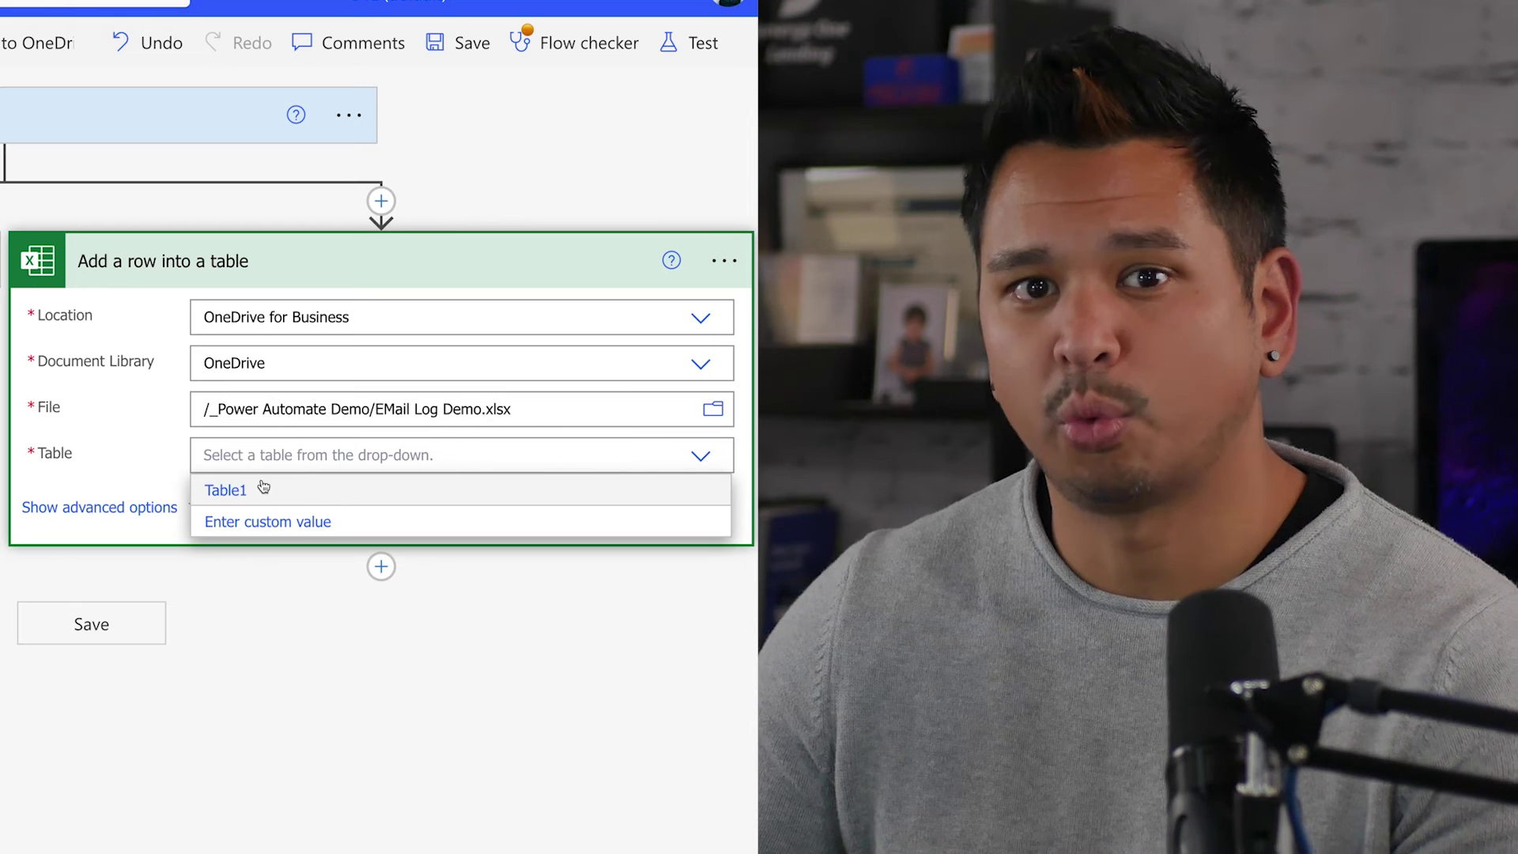
left_click(225, 492)
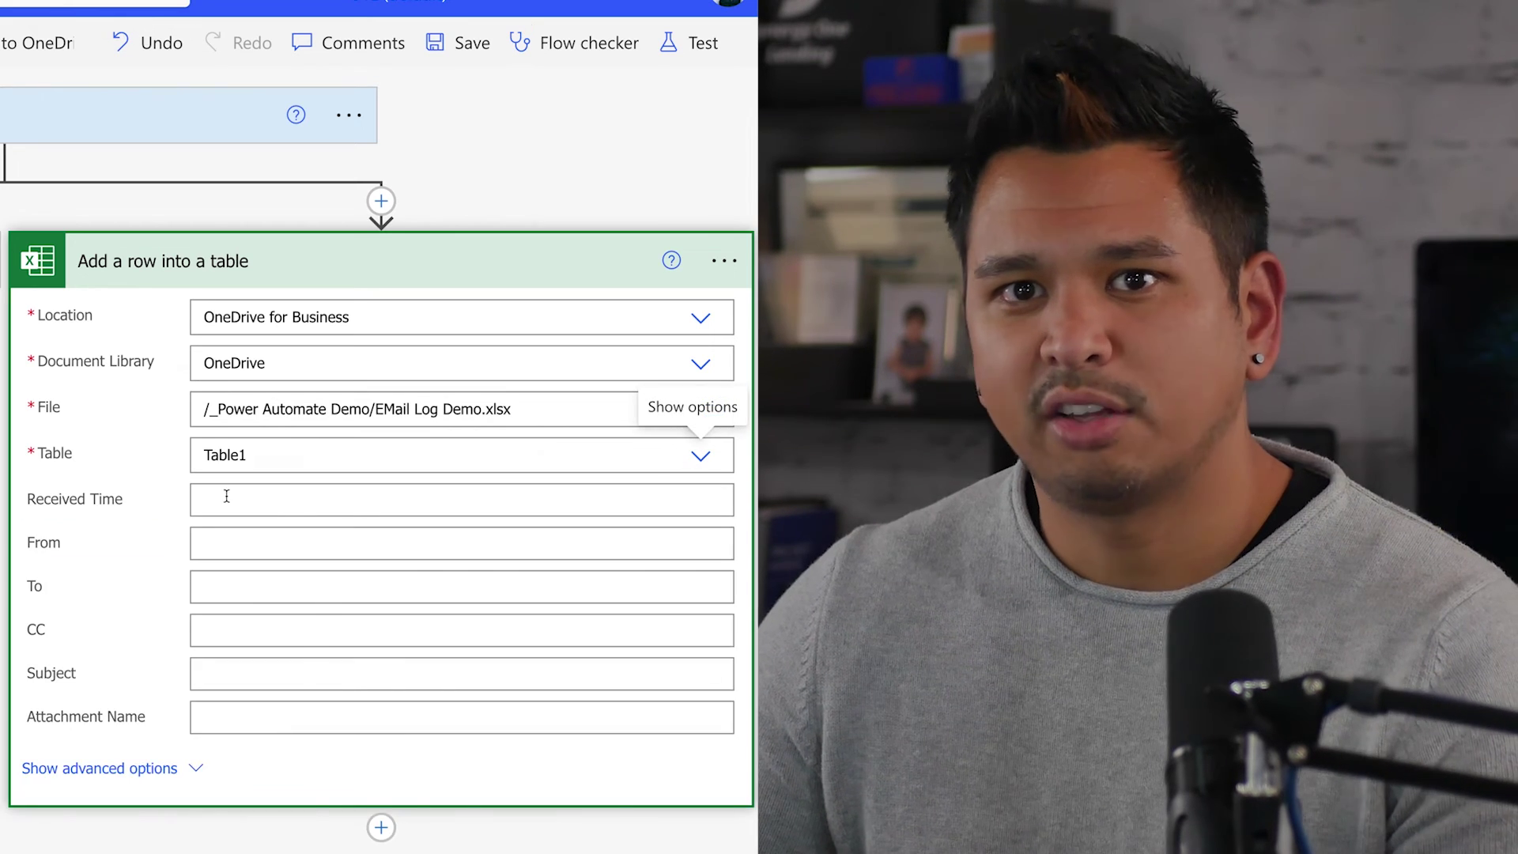
Map the email's Received Time, From and To into the matching columns
left_click(225, 499)
type("recei")
left_click(482, 814)
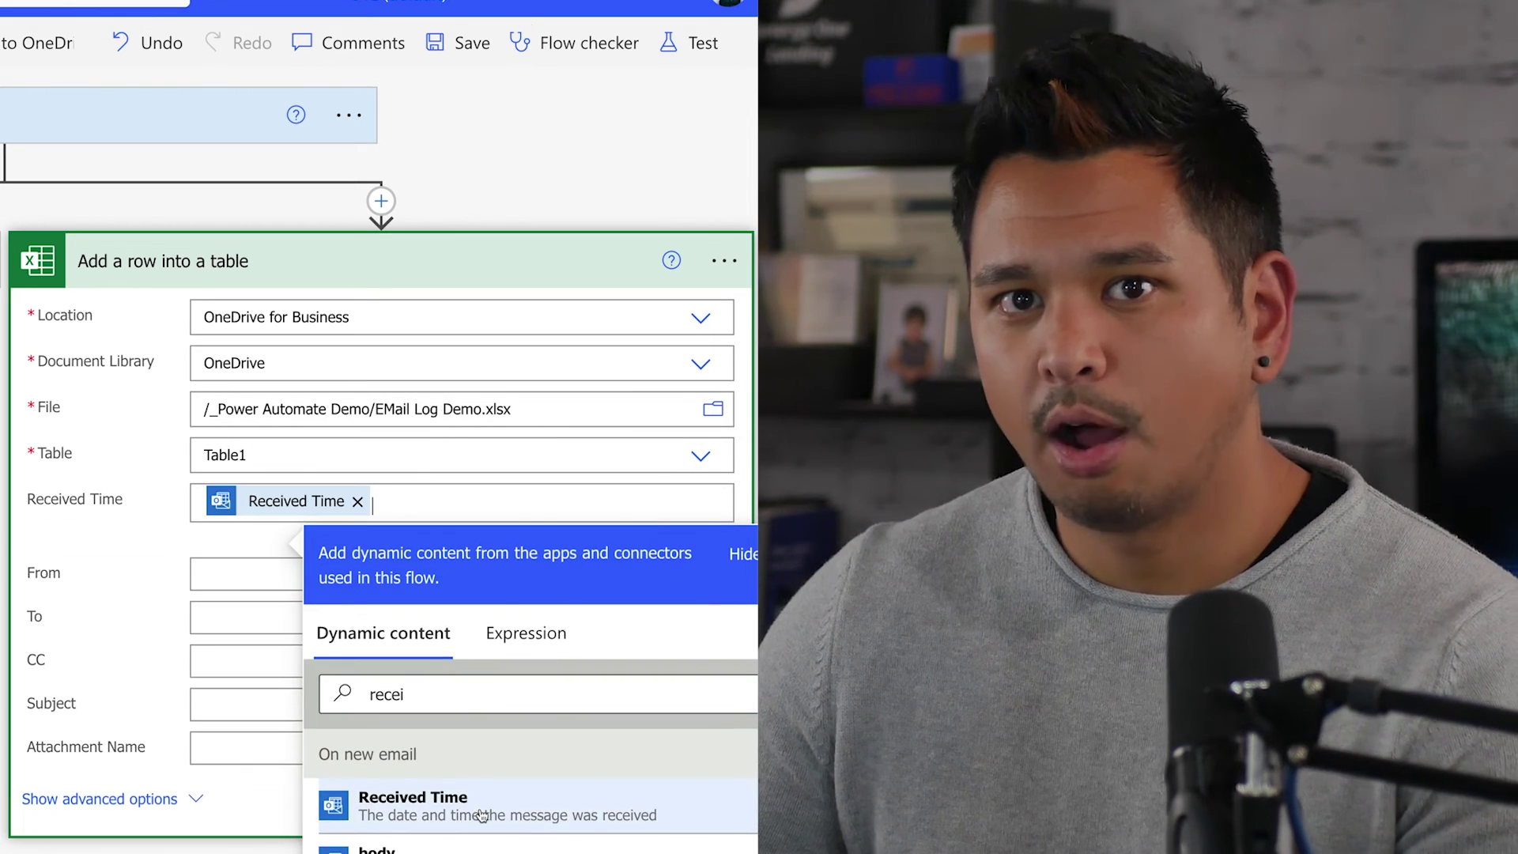
left_click(206, 568)
left_click(358, 840)
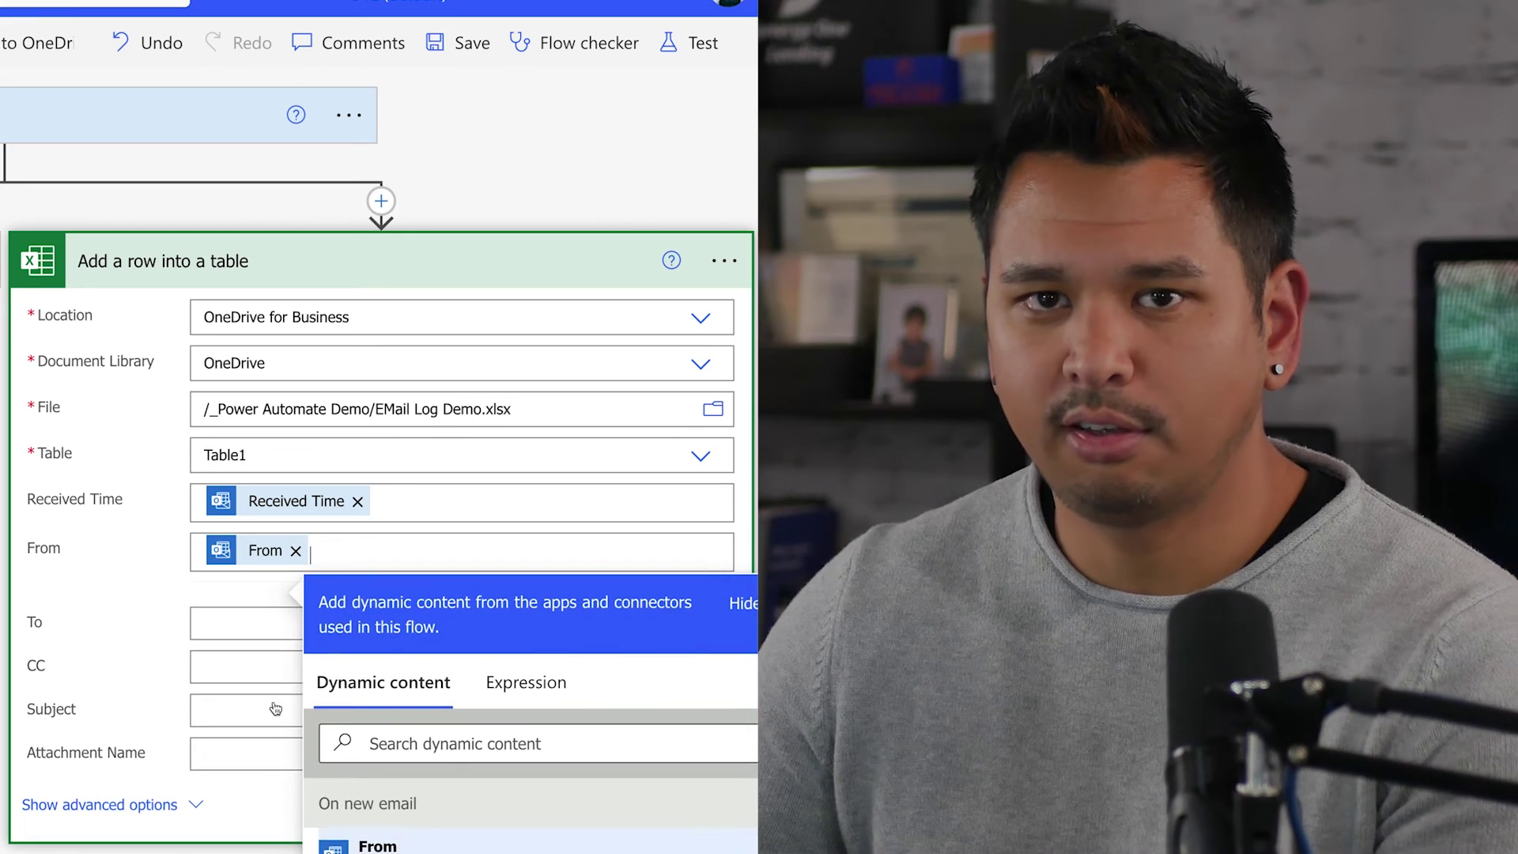
left_click(237, 616)
left_click(364, 840)
Map the email's CC, Subject and attachment name into the remaining columns
left_click(237, 660)
left_click(363, 840)
left_click(235, 731)
left_click(363, 840)
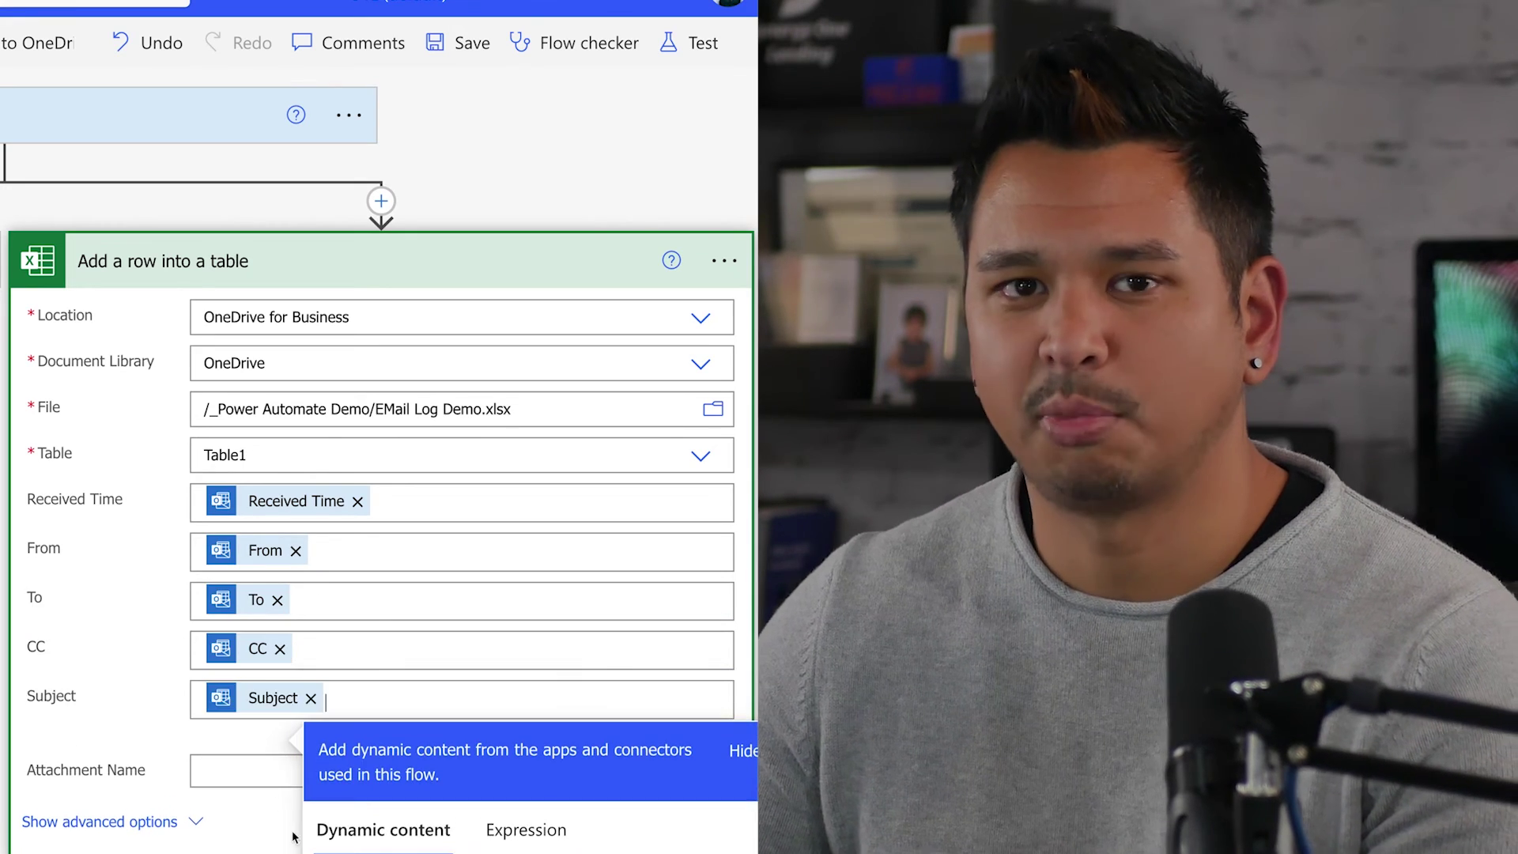
left_click(237, 764)
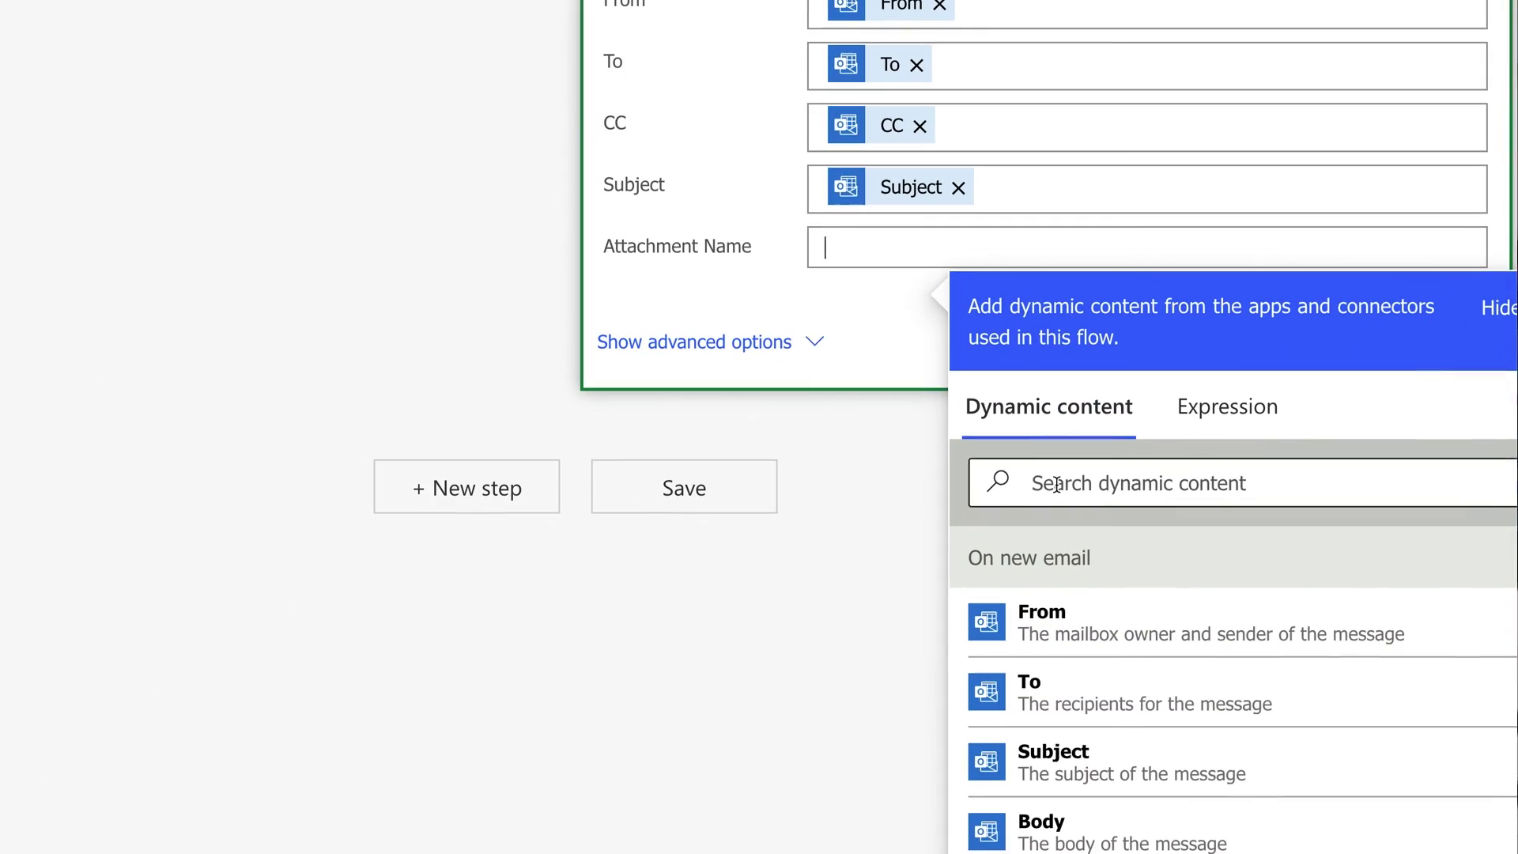
type("att")
left_click(1118, 701)
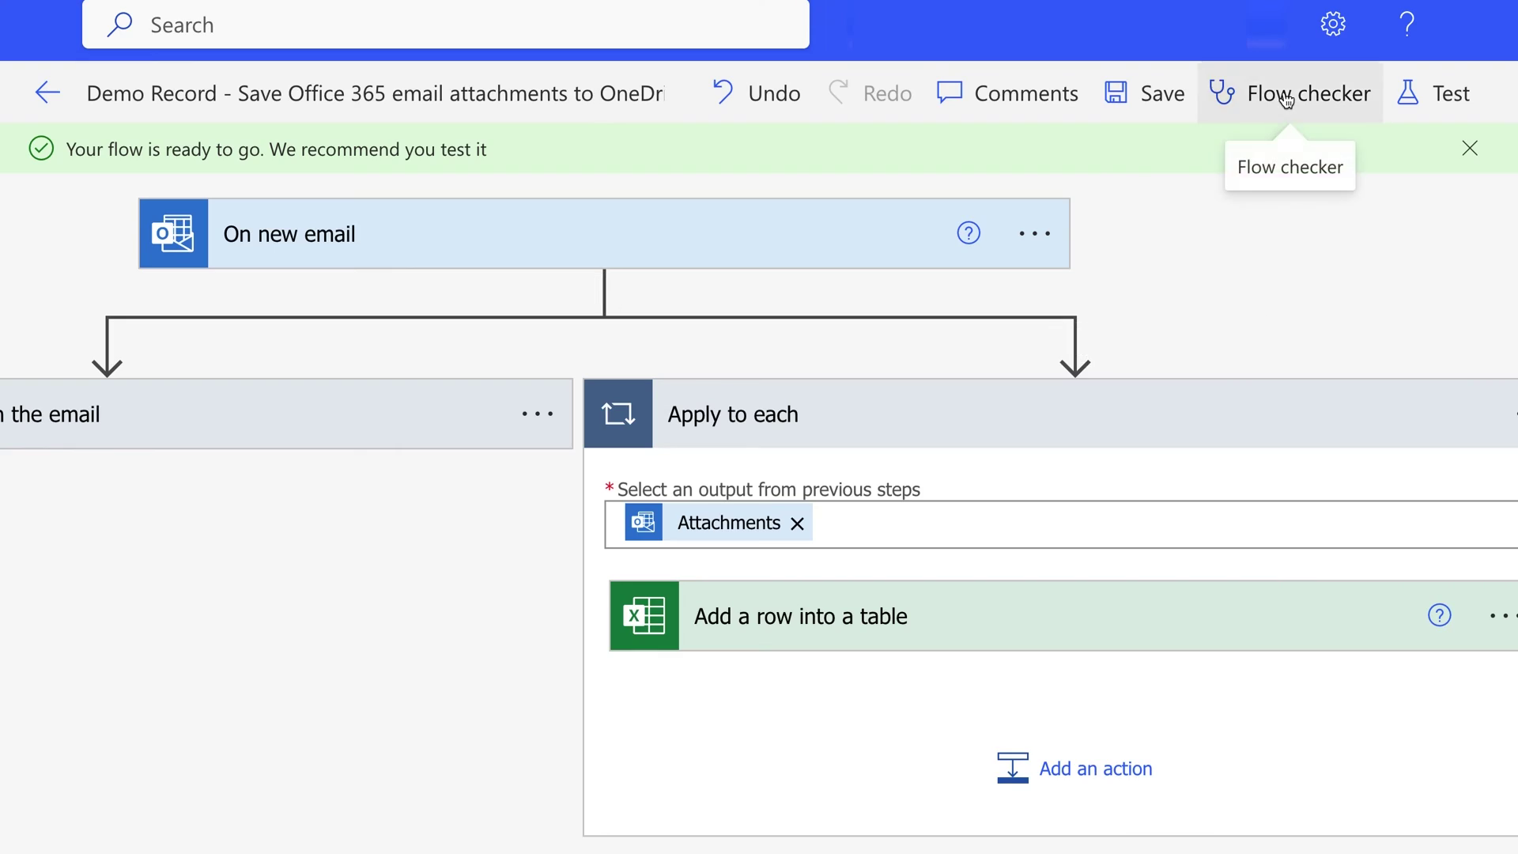
Run the Flow checker, then inspect the PDF attachment saved by the test run
left_click(1286, 96)
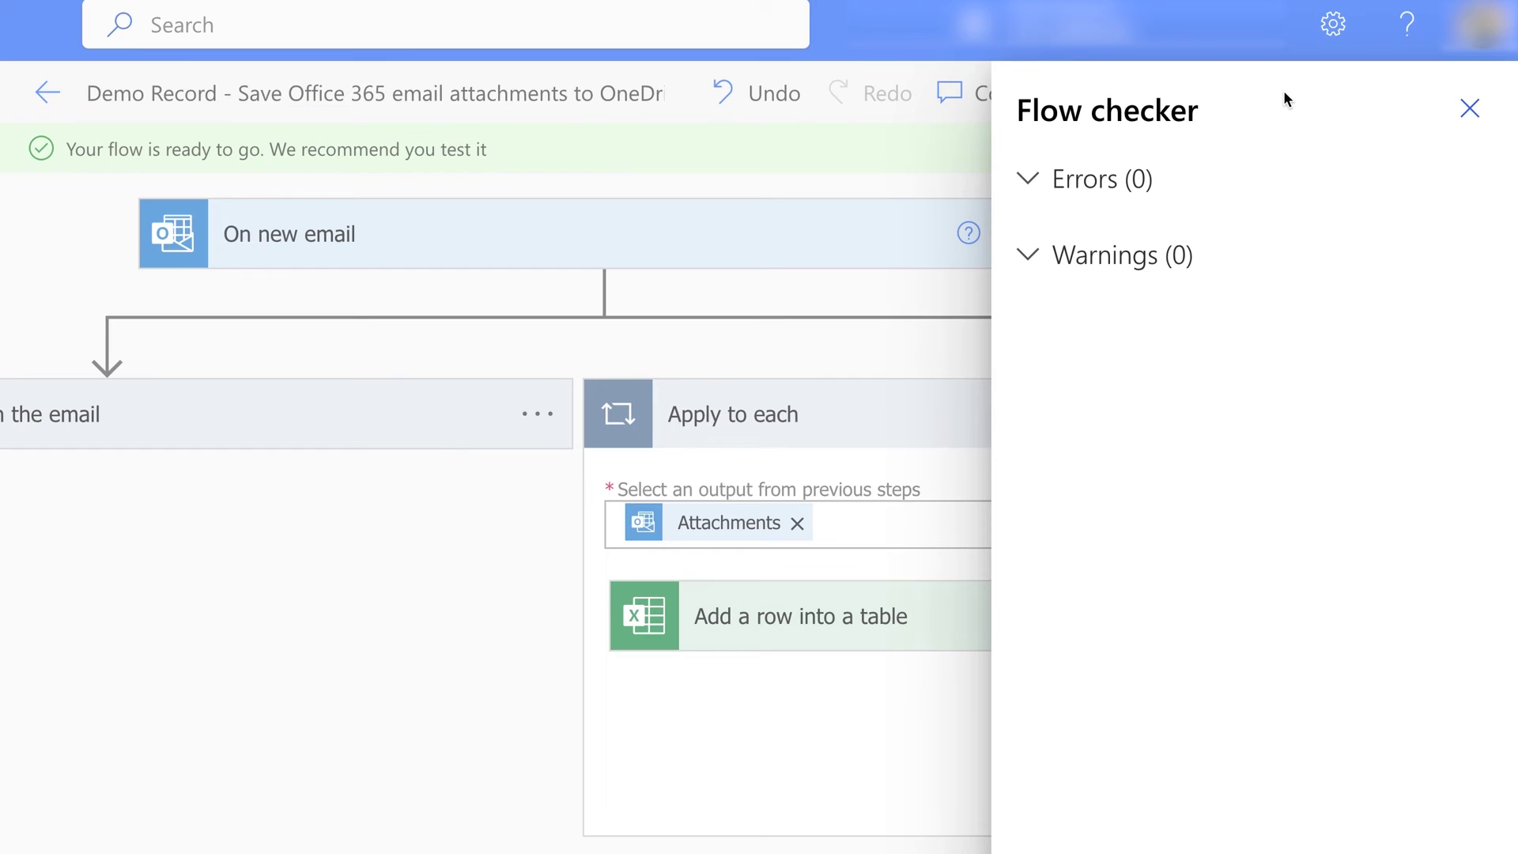
left_click(1469, 109)
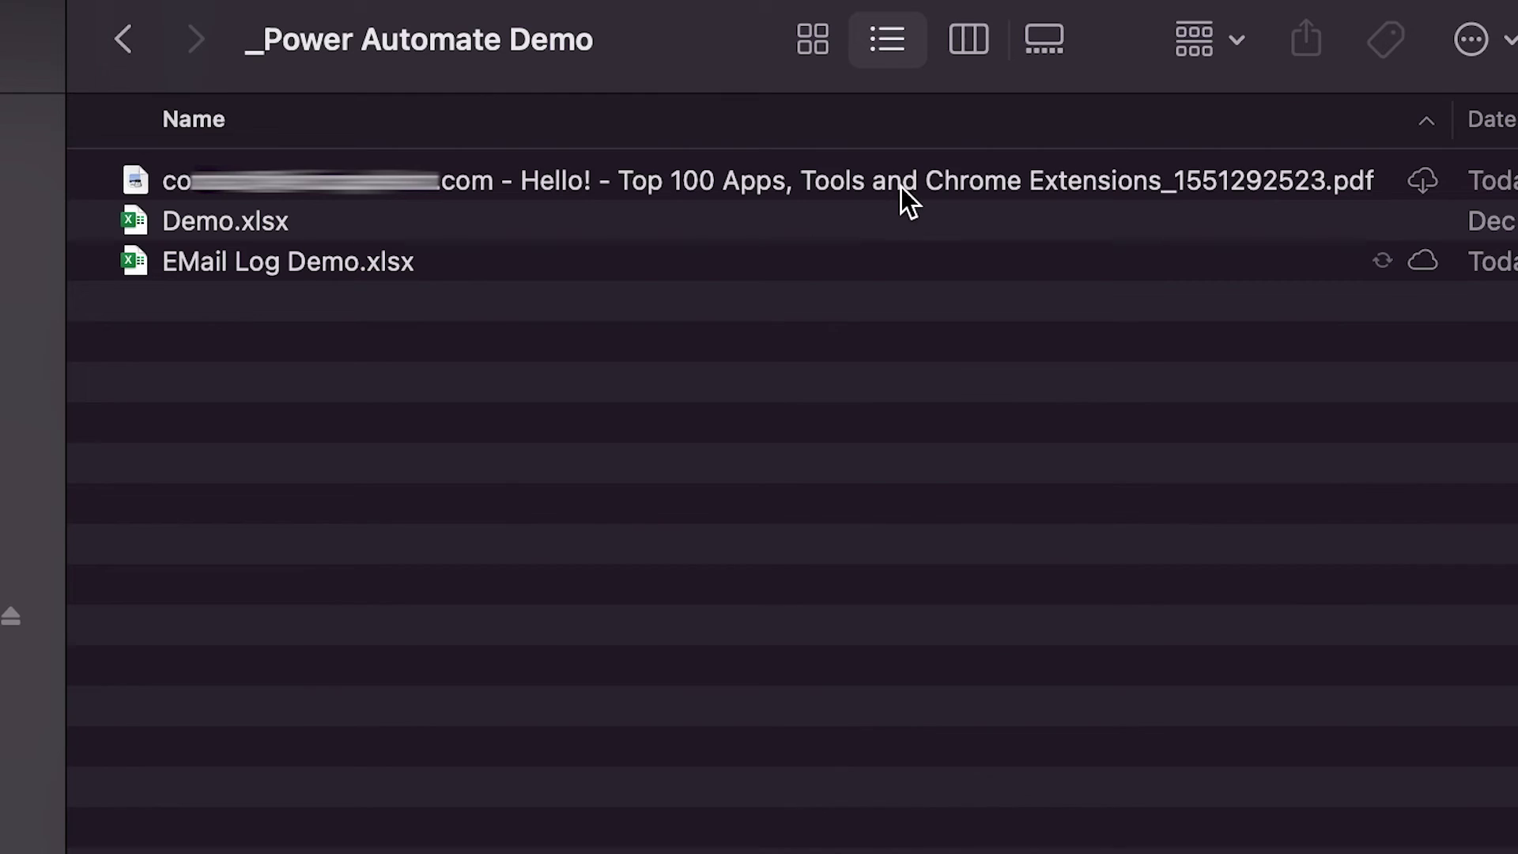
left_click(900, 186)
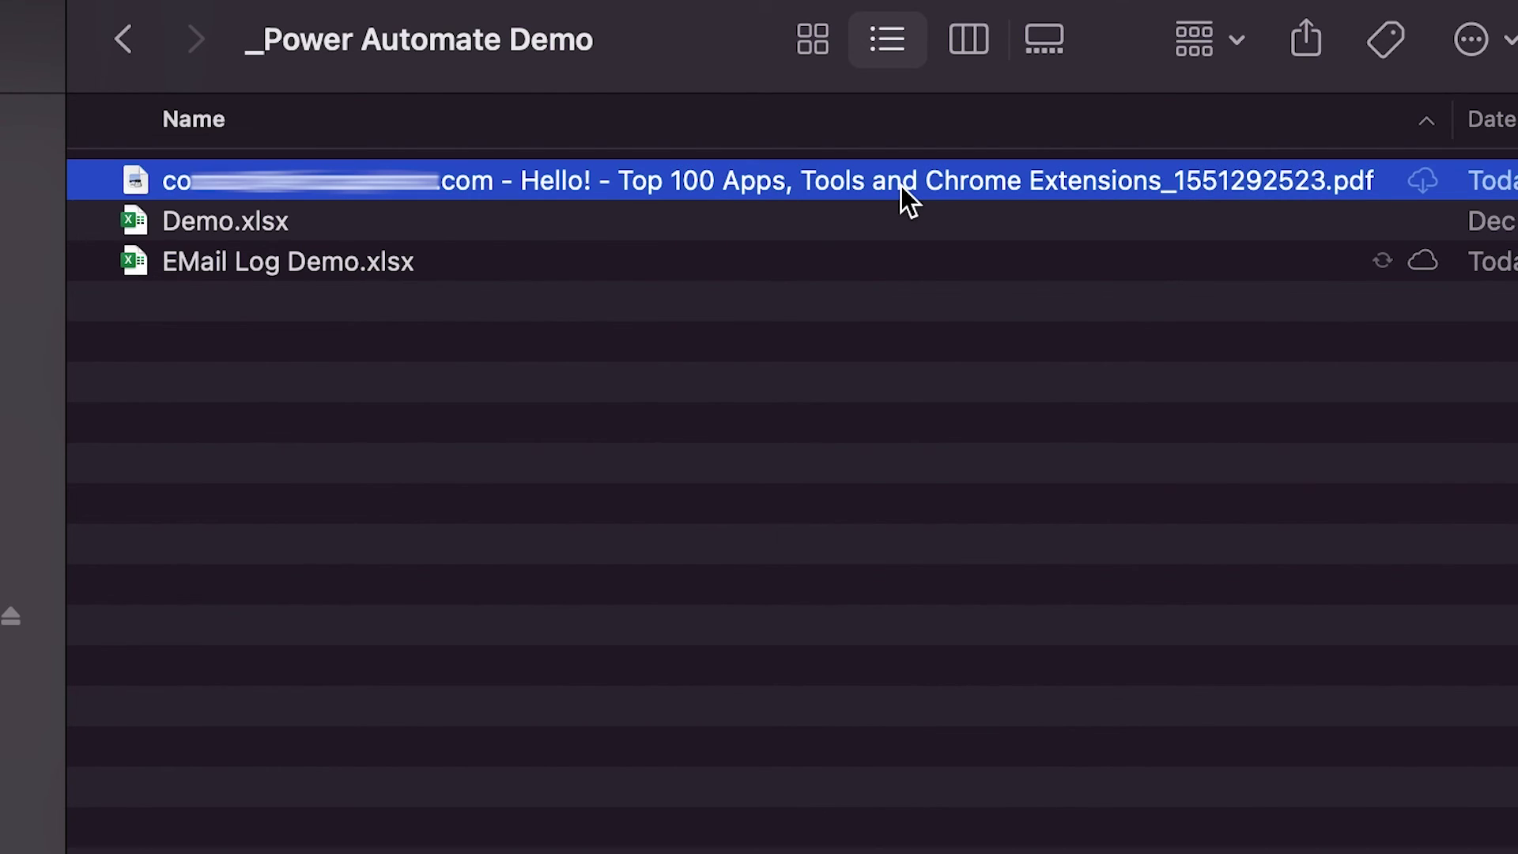